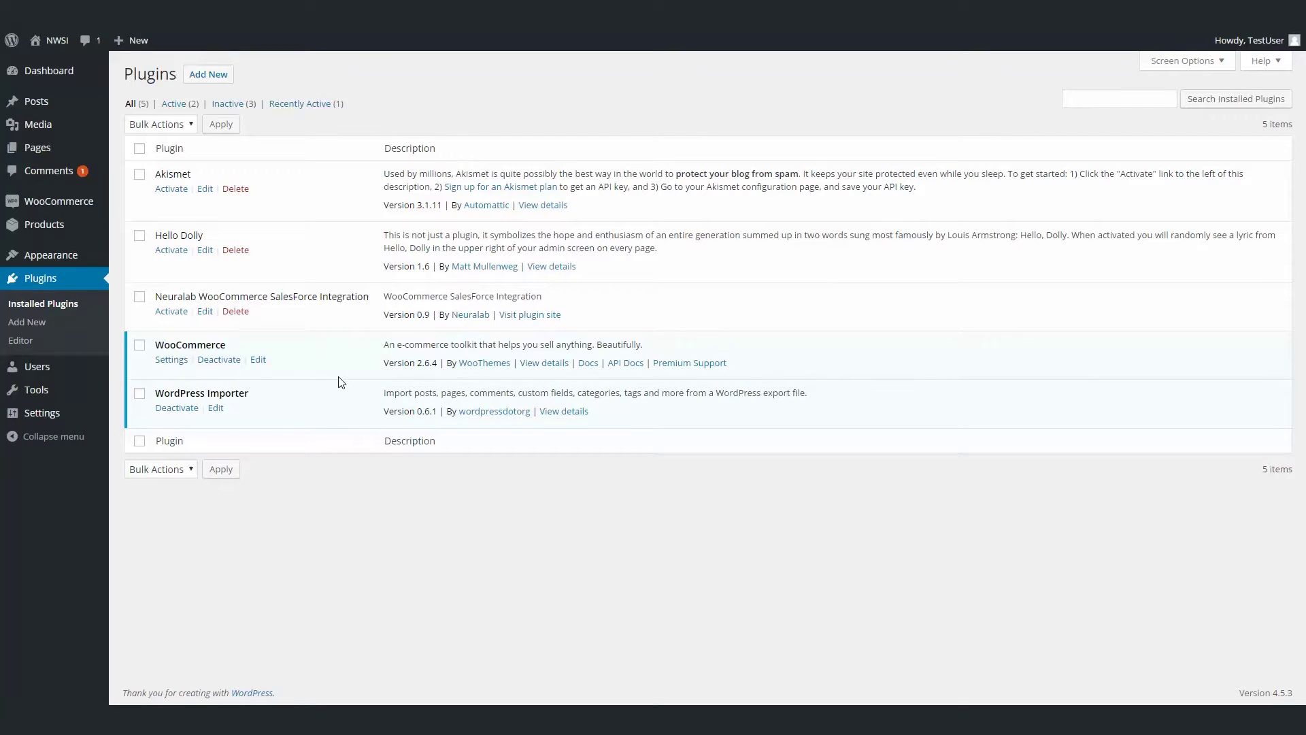
Activate the Neuralab WooCommerce SalesForce Integration plugin and open WooCommerce's Integration settings.
click(176, 313)
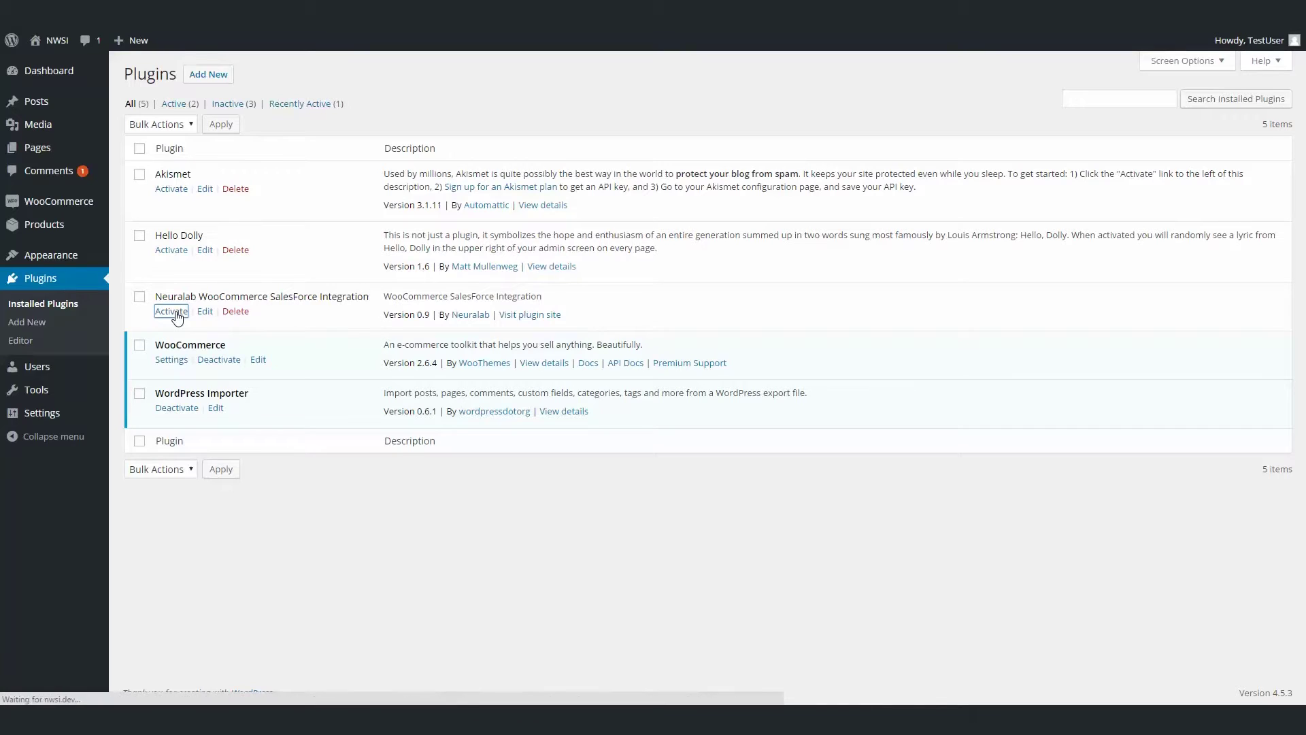
mouse_move(62, 230)
mouse_move(67, 207)
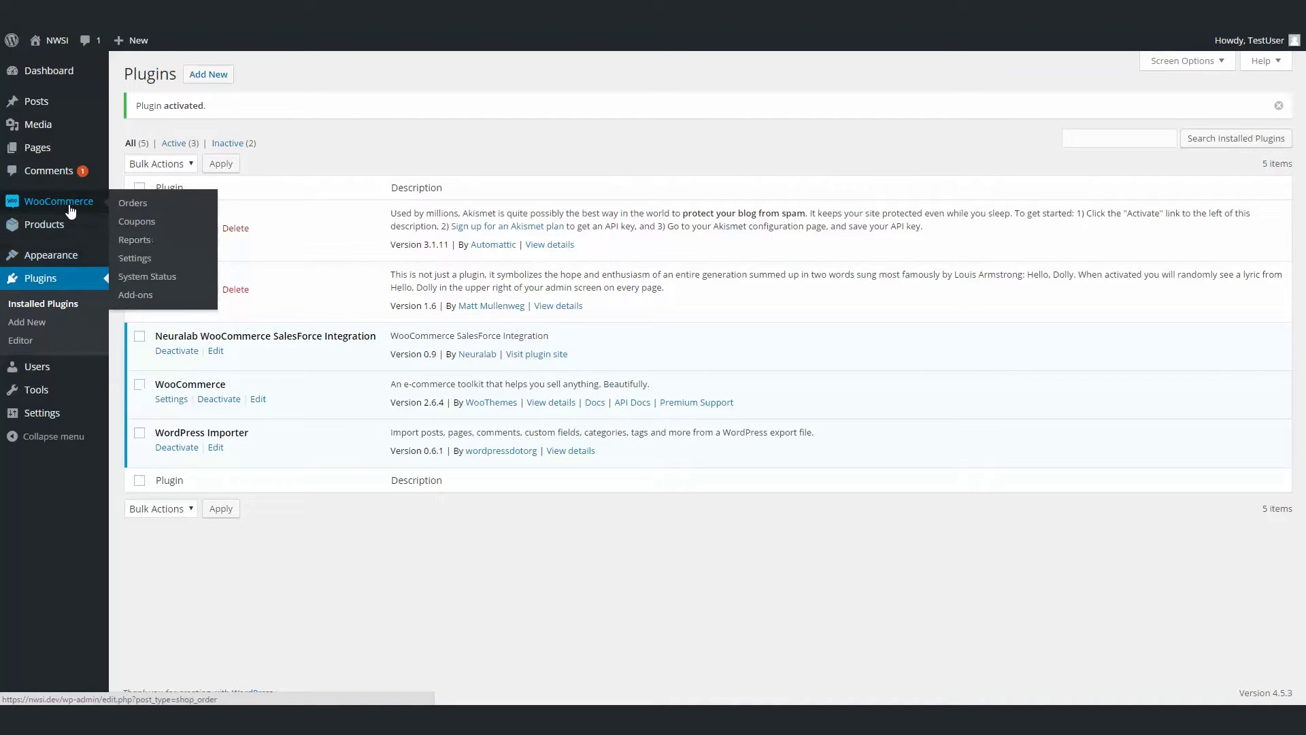
click(163, 267)
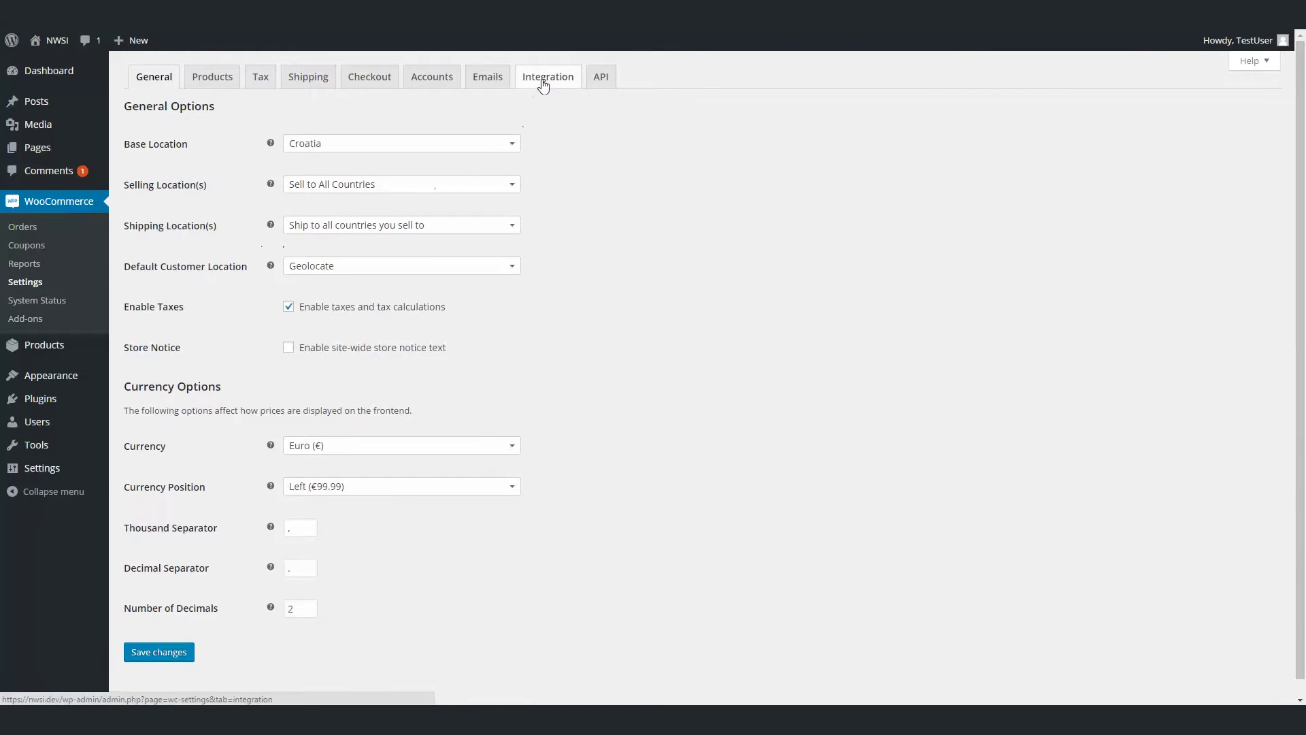
click(544, 81)
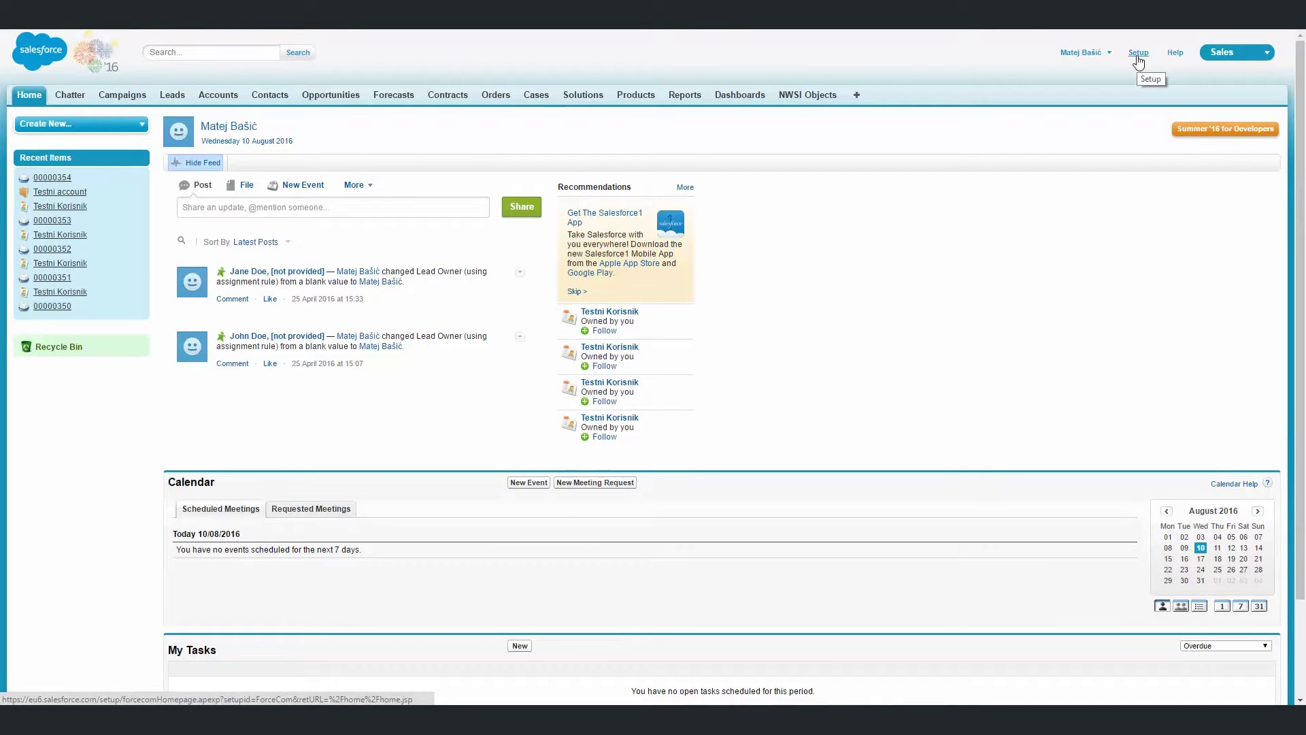
Start a new connected app from Salesforce Setup's Create > Apps page.
click(1137, 59)
scroll(104, 420, down, 1)
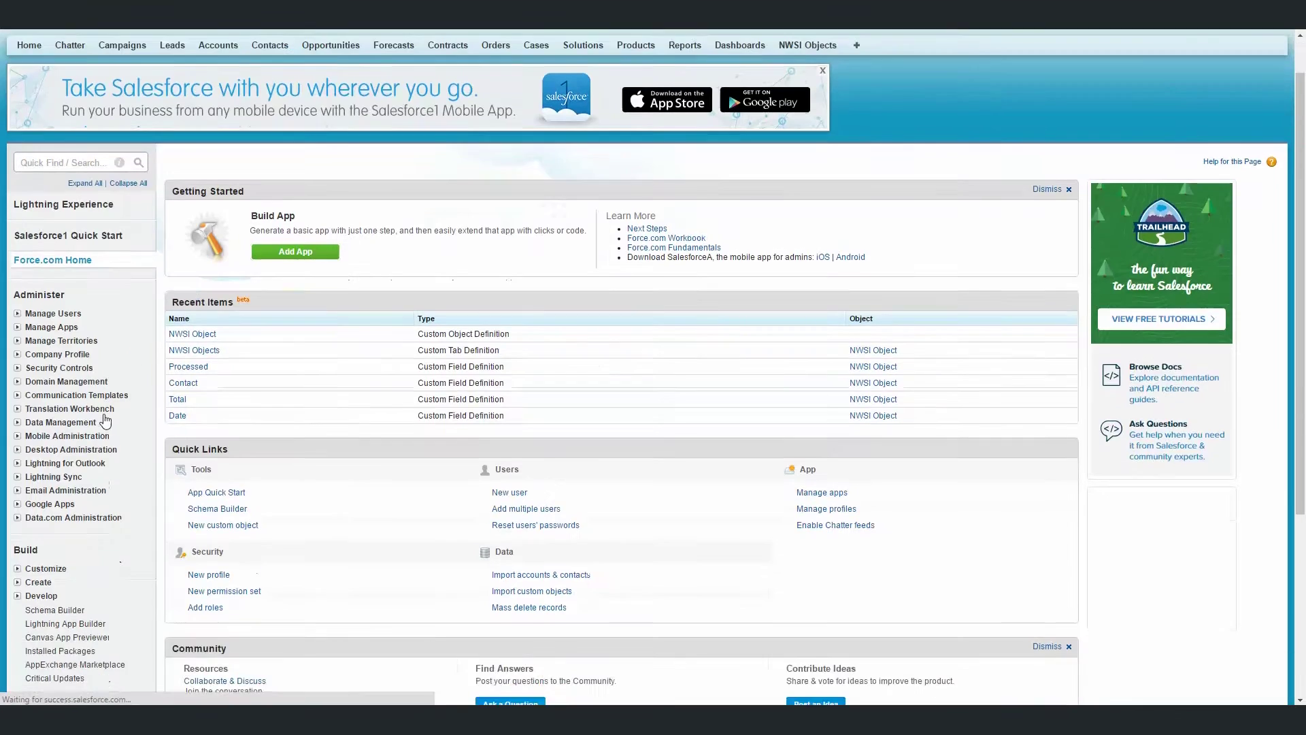
scroll(105, 420, down, 3)
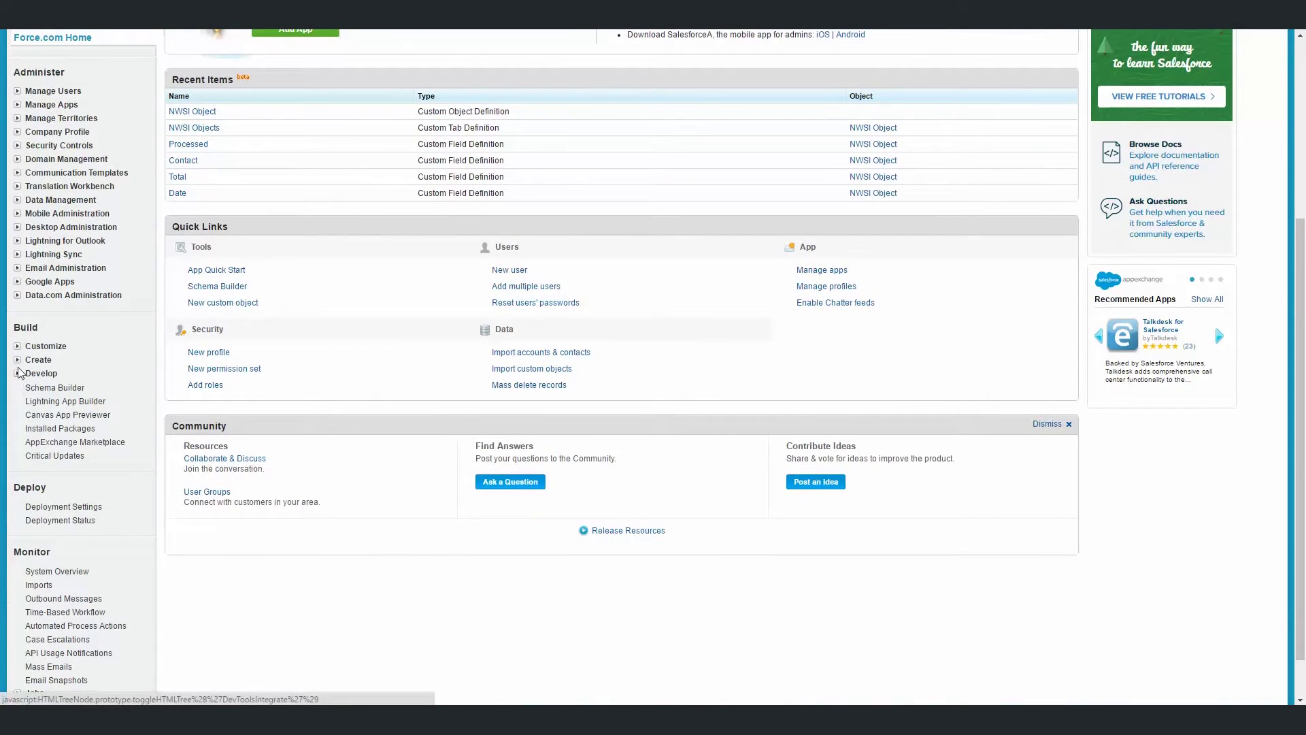
click(17, 359)
click(47, 378)
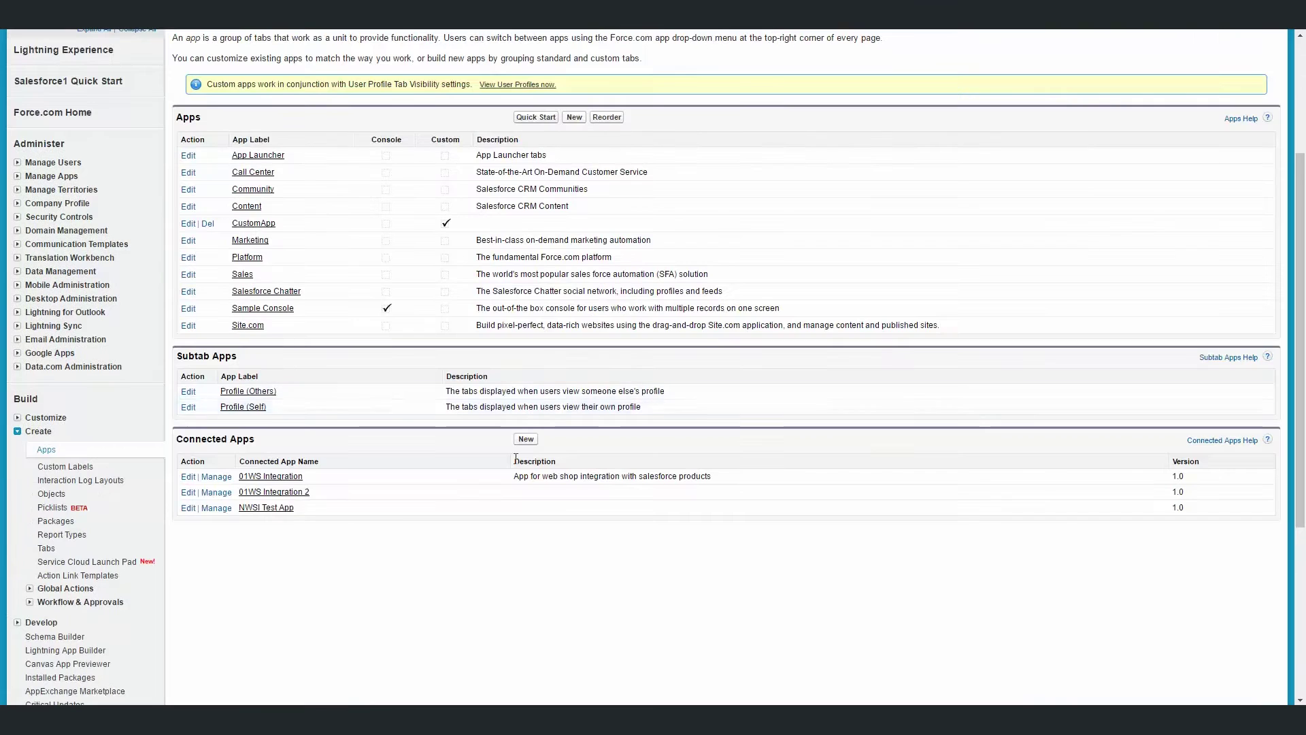
click(525, 439)
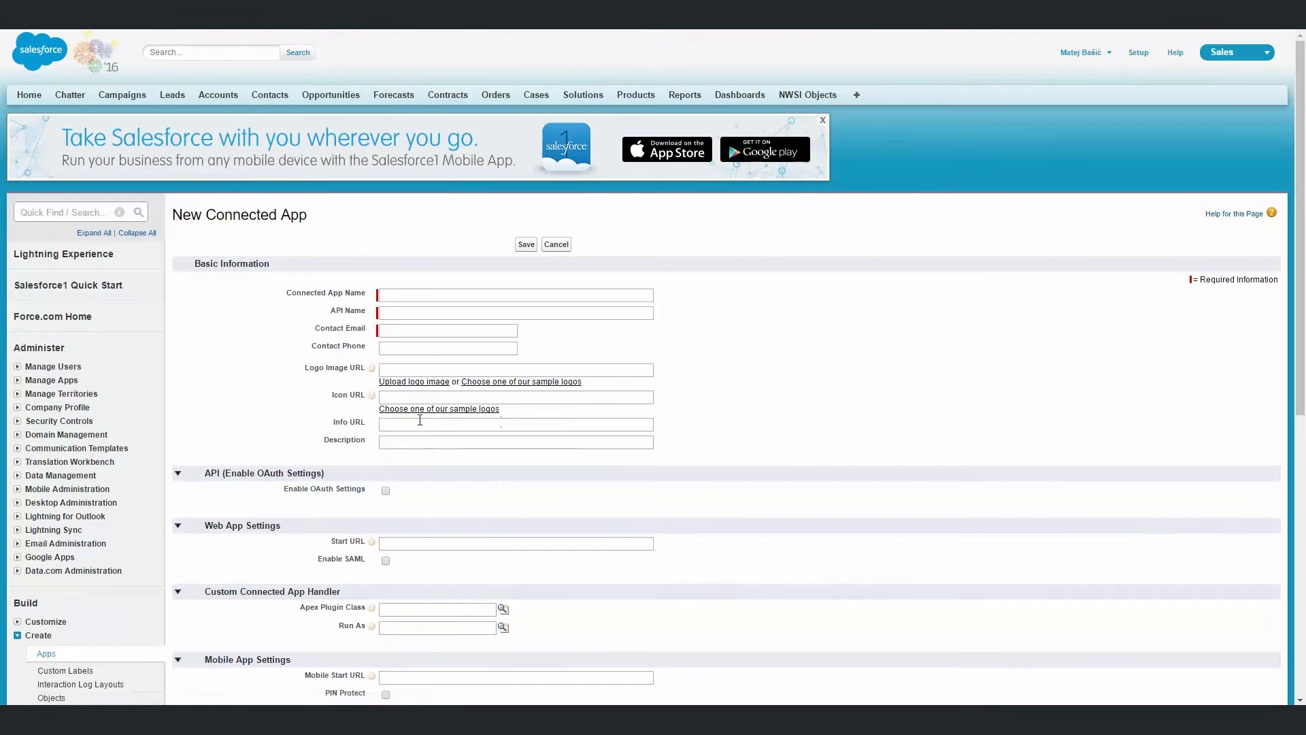
Name the connected app 'test app', enter the contact e-mail, and enable OAuth settings.
scroll(419, 419, down, 2)
click(401, 162)
text(test app)
key(Tab)
key(Tab)
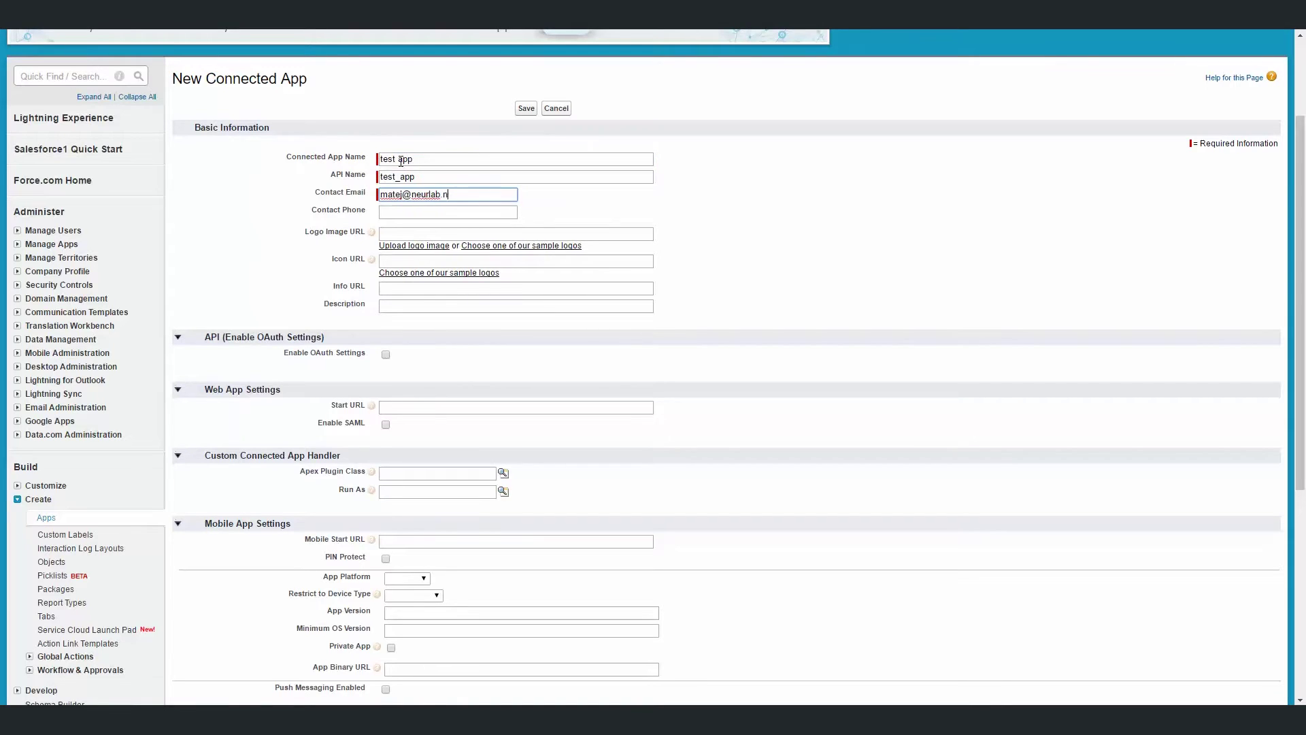
key(Tab)
key(Tab)
key(Tab)
click(385, 354)
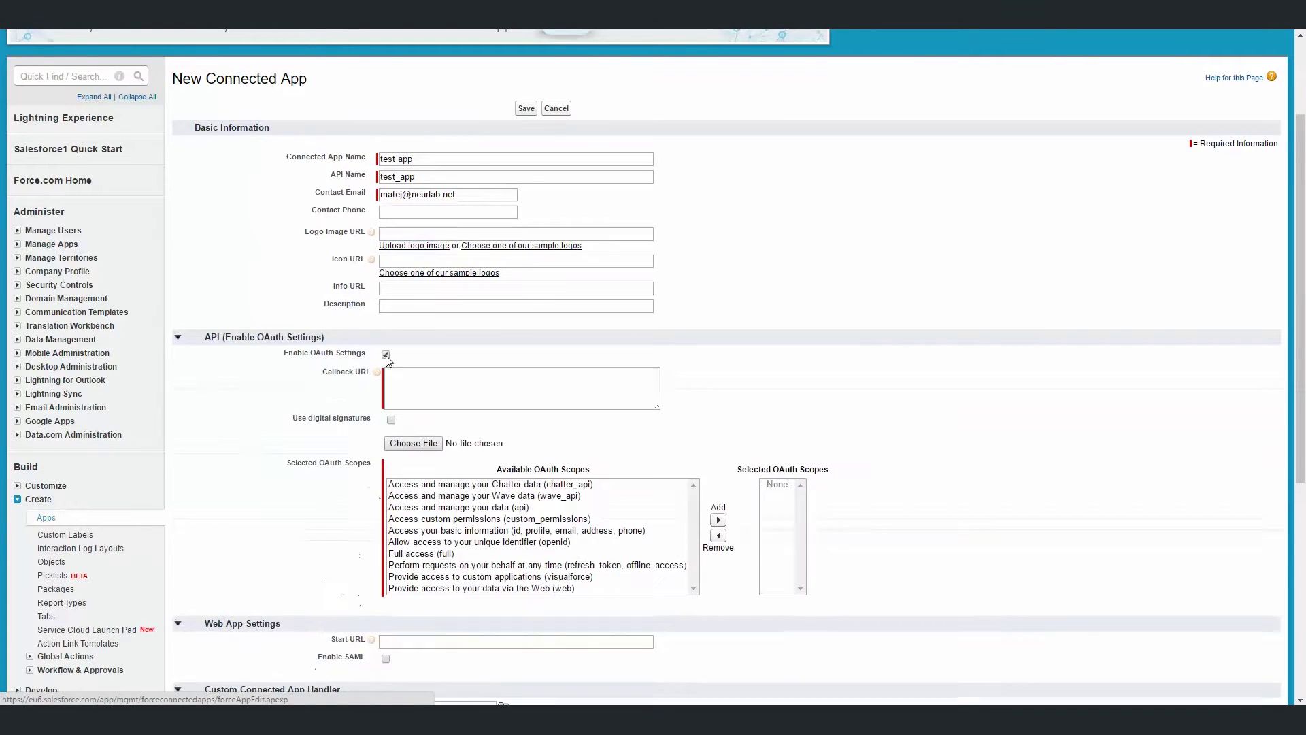
Copy the Callback URL from WooCommerce's Salesforce integration settings.
scroll(382, 357, down, 1)
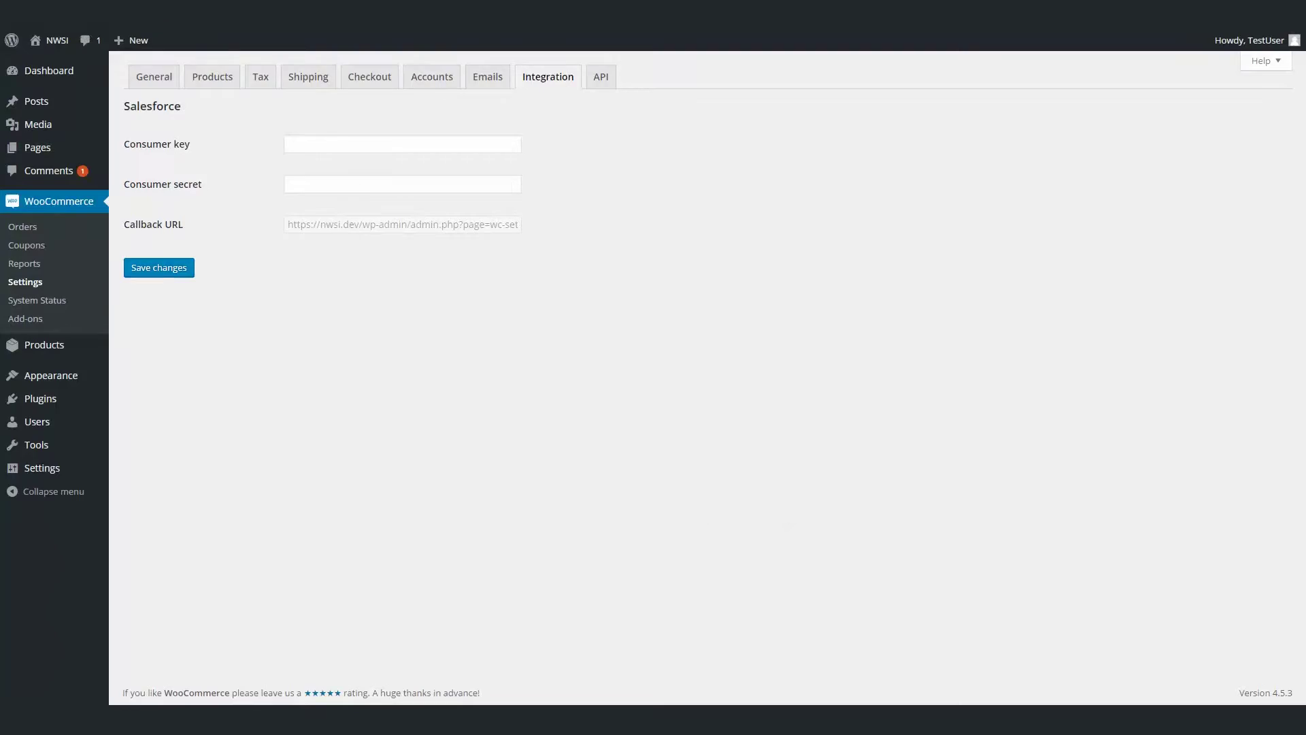
triple_click(326, 227)
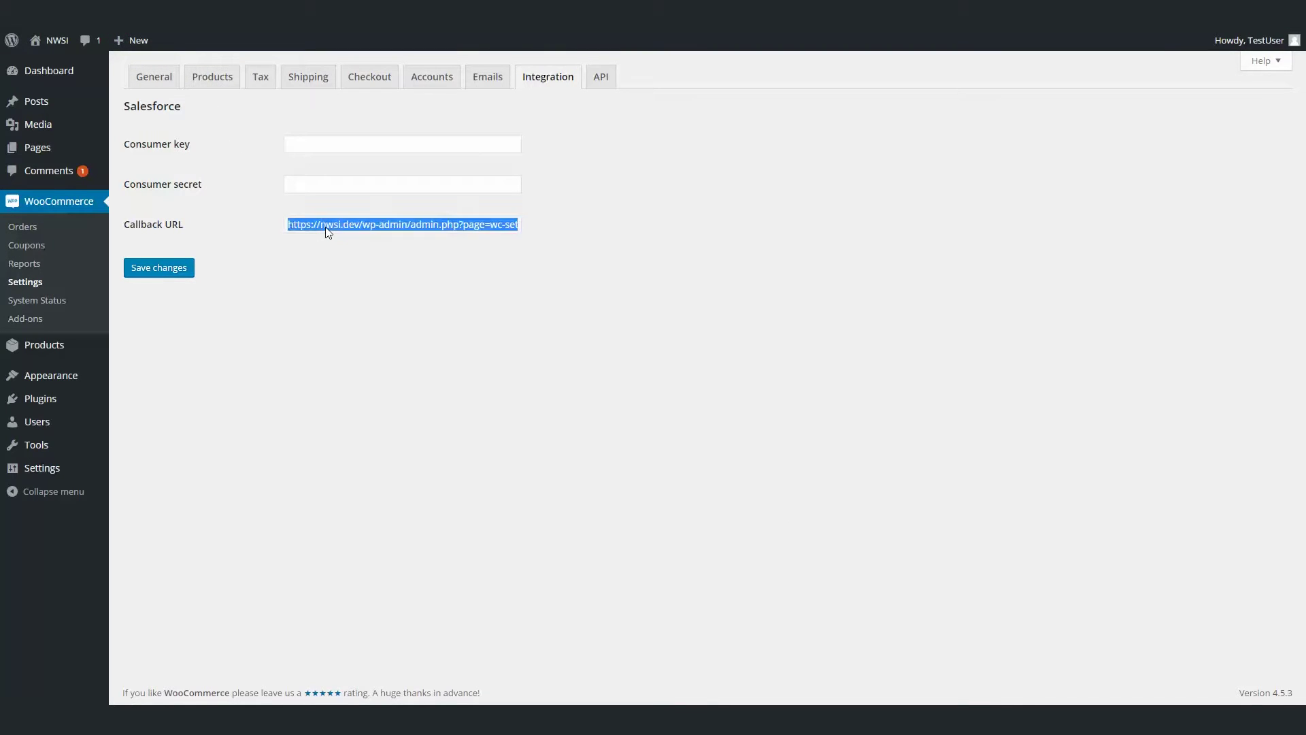
right_click(325, 226)
click(348, 237)
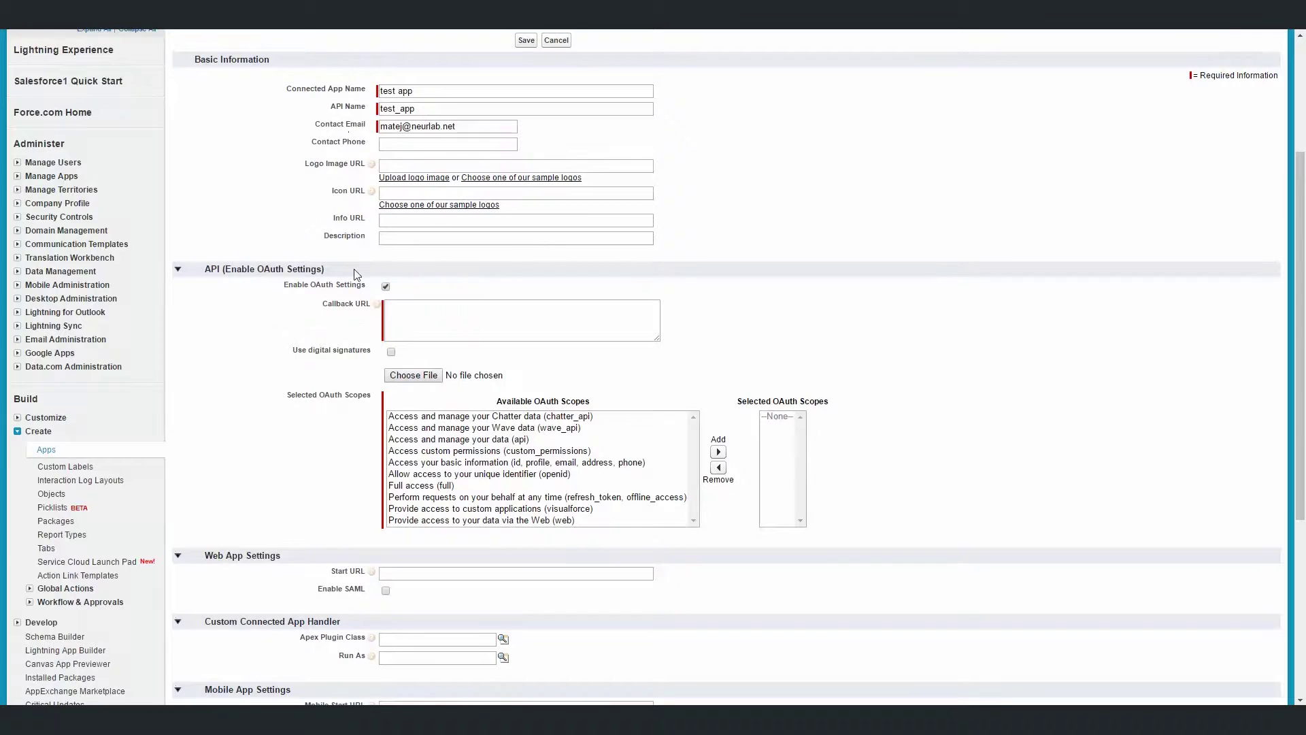
Paste the WooCommerce callback URL into the app's Callback URL field.
right_click(406, 314)
click(468, 398)
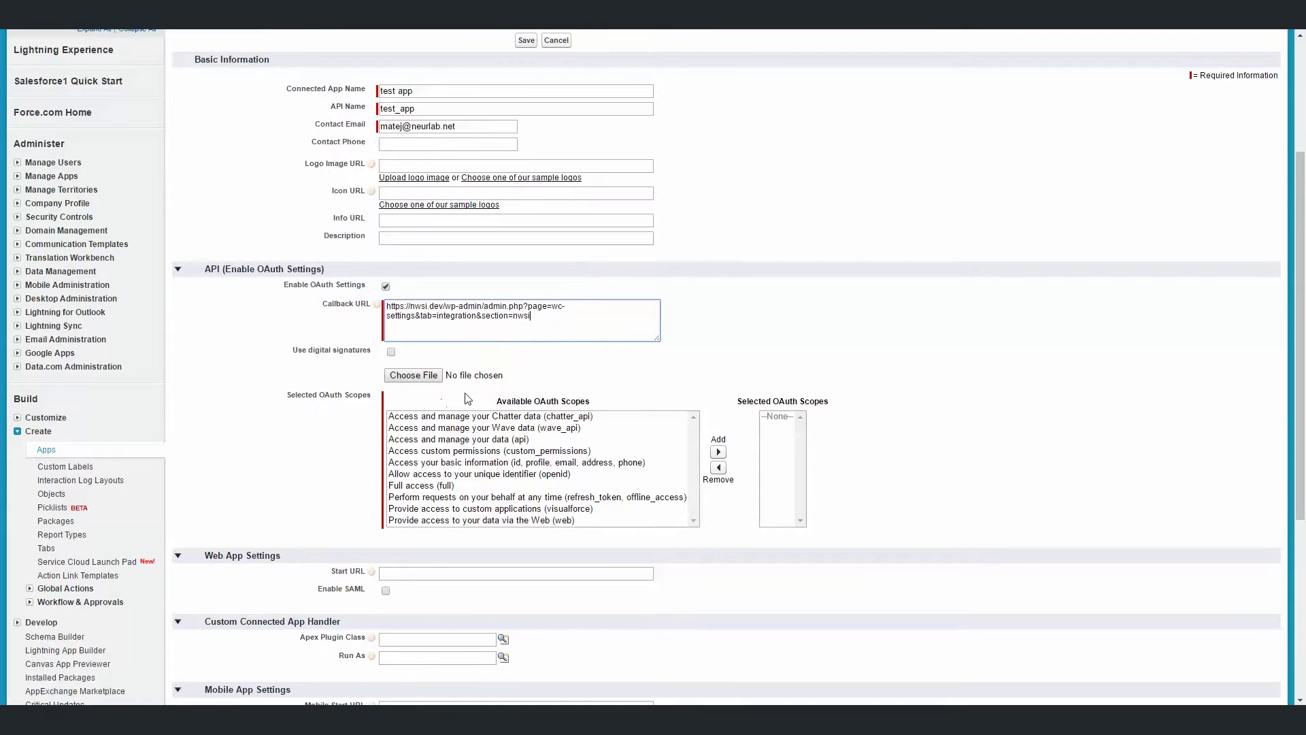
scroll(567, 332, down, 2)
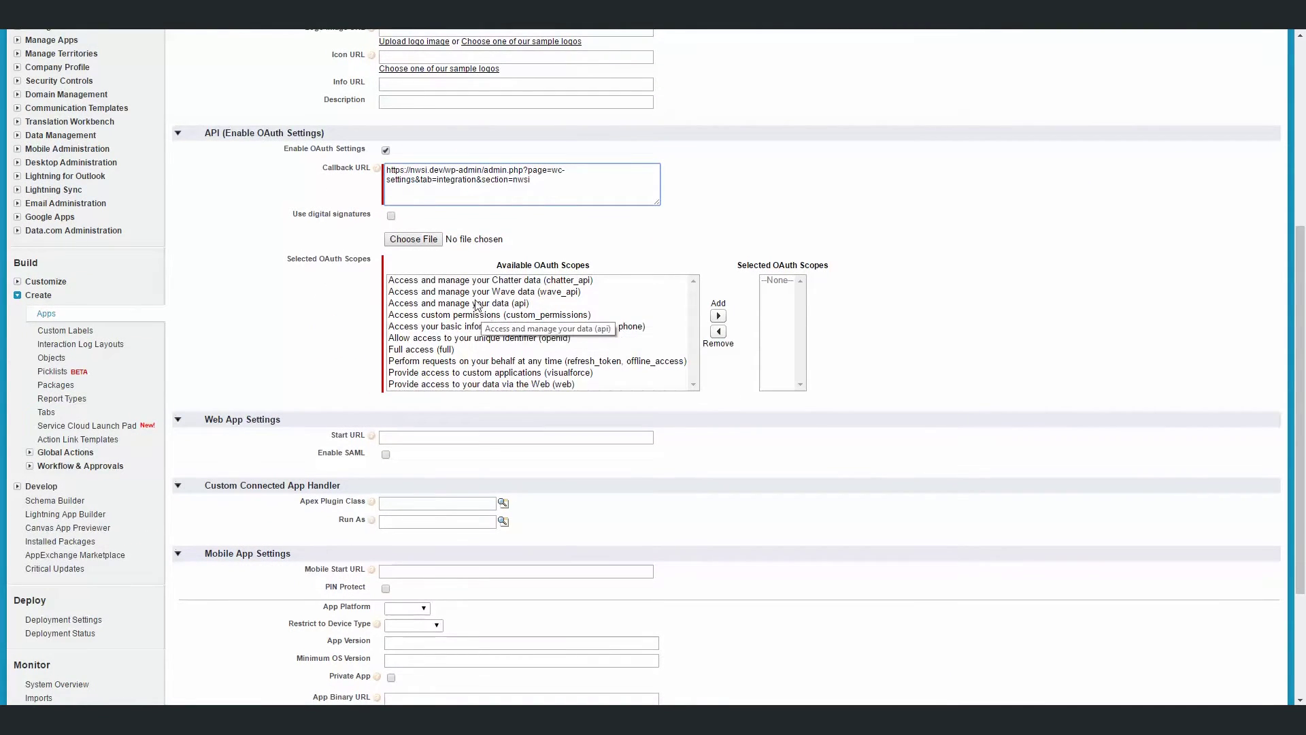
Add the api and refresh_token OAuth scopes to the selected scopes.
click(476, 304)
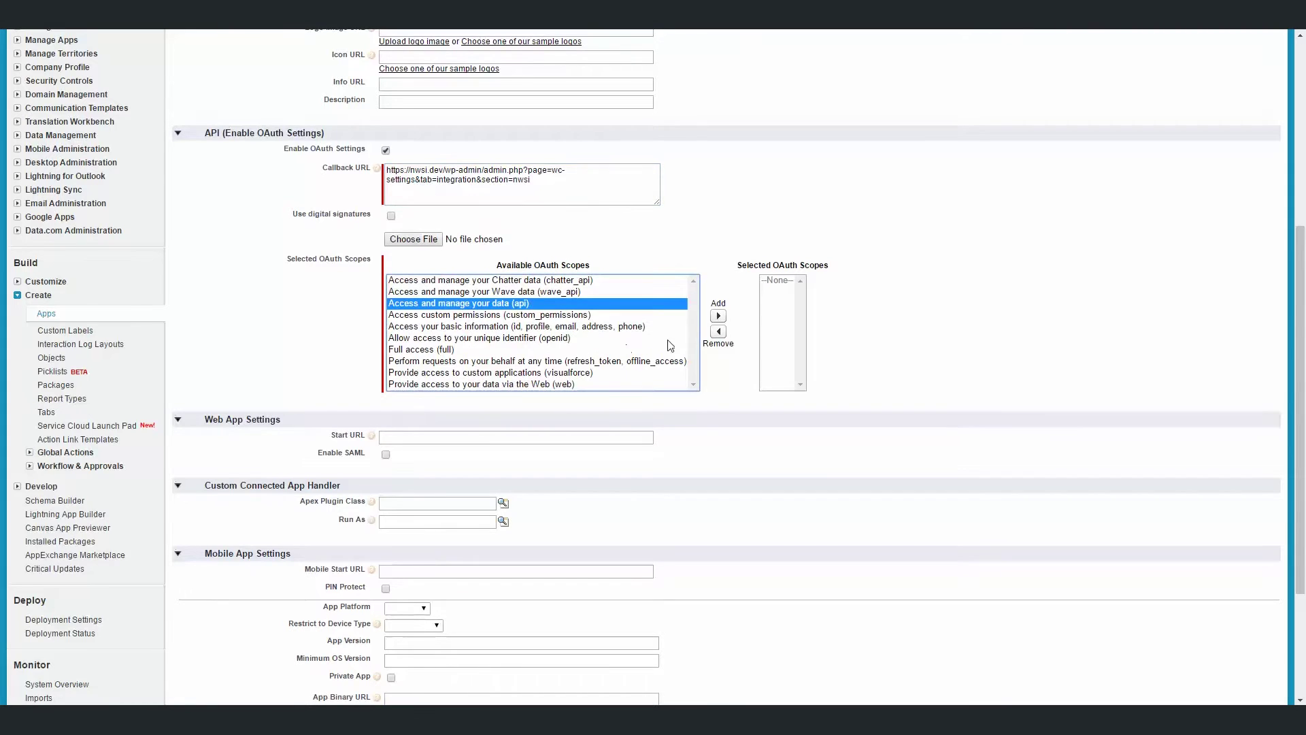
click(718, 316)
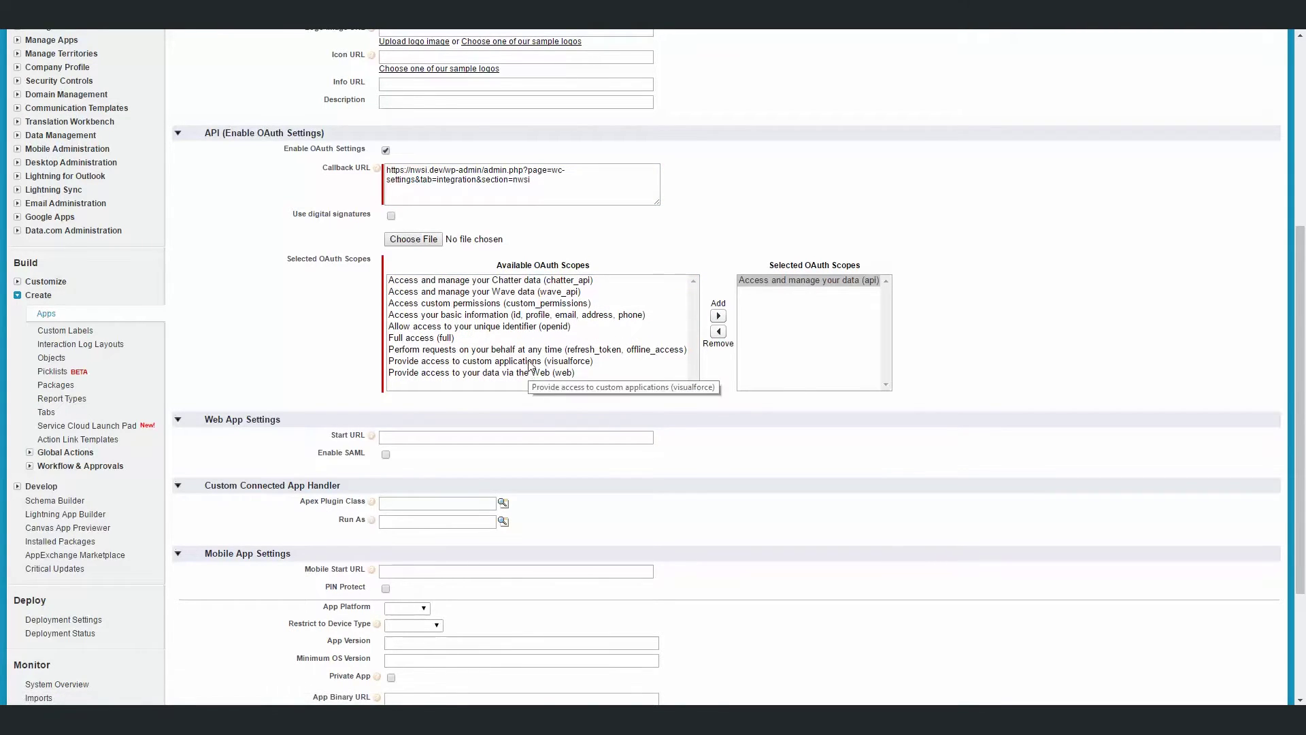
click(522, 350)
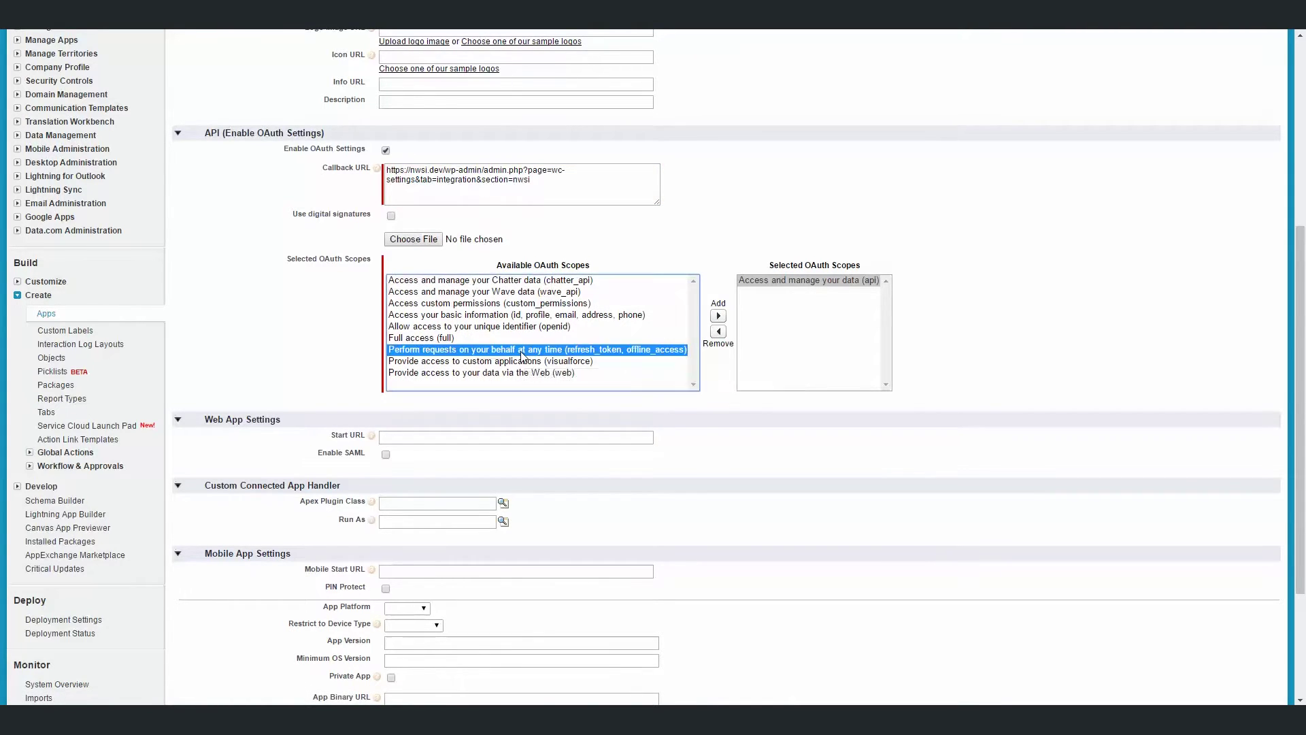
click(718, 316)
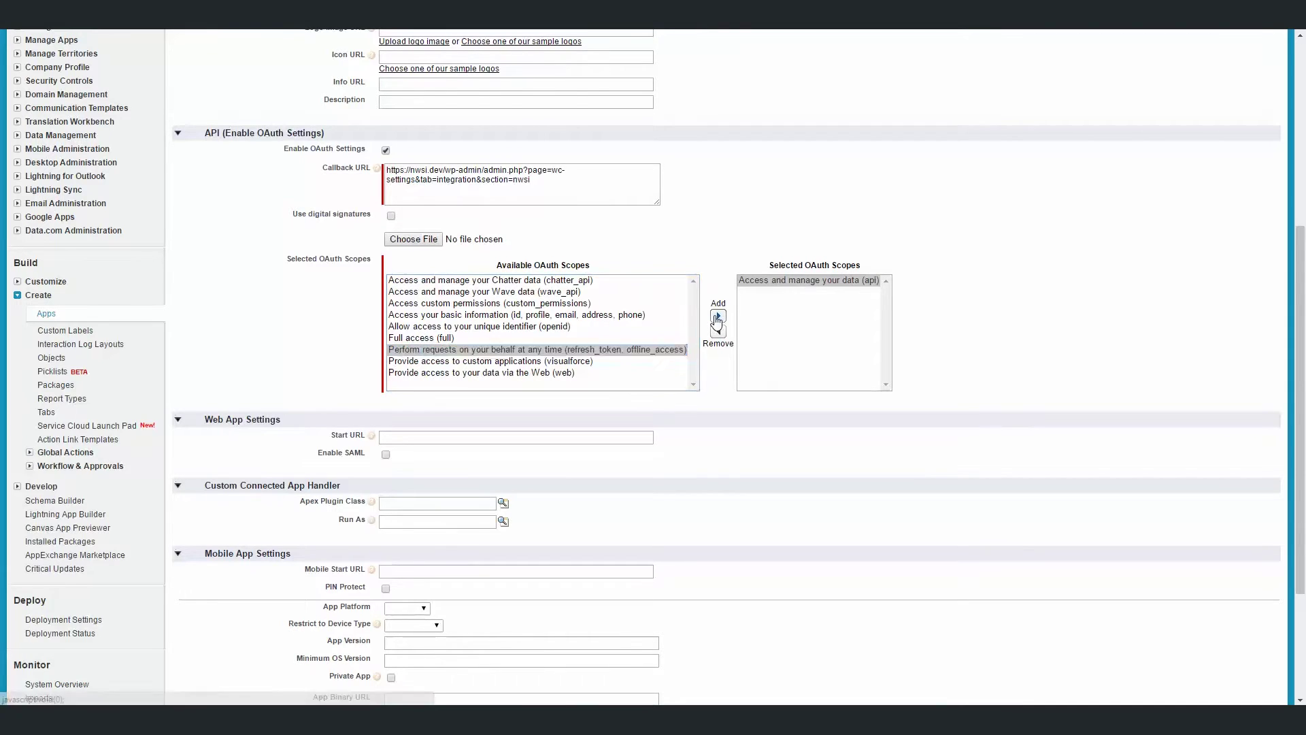
scroll(506, 603, down, 3)
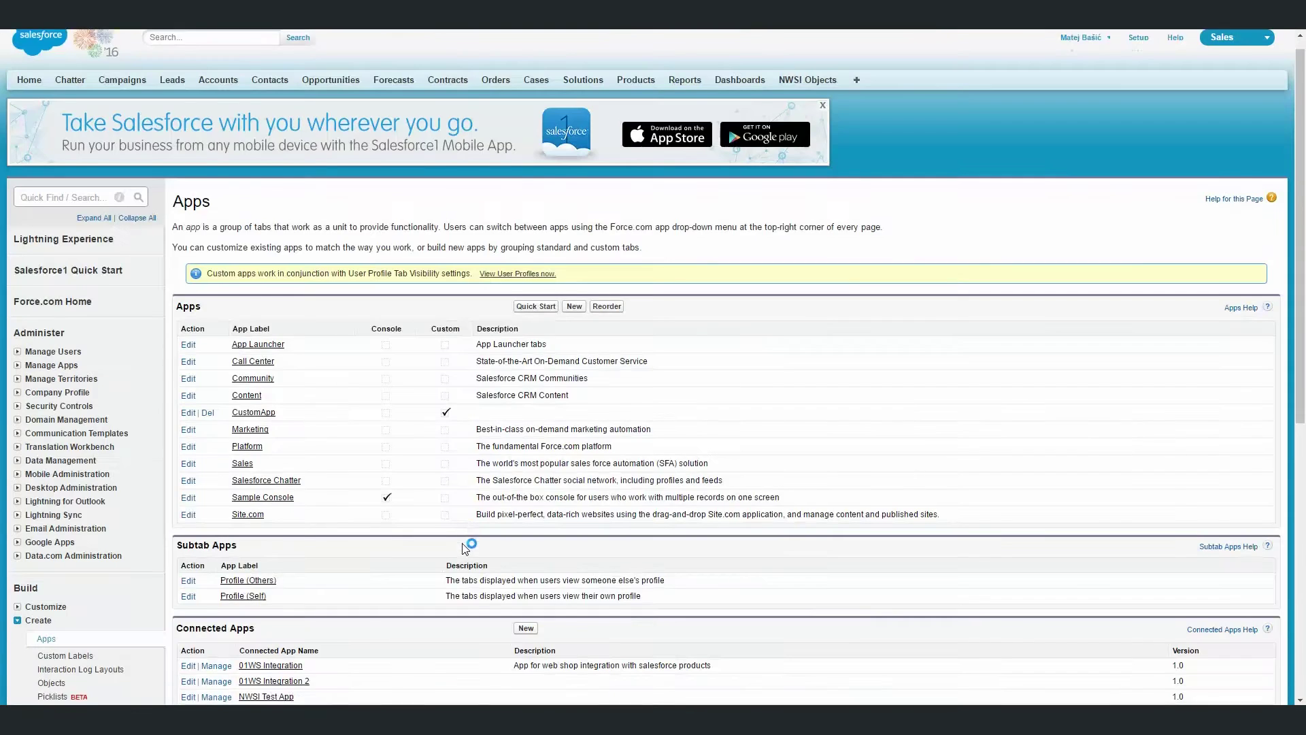
Open NWSI Test App, reveal its consumer secret, and select the consumer key to copy.
scroll(460, 359, down, 6)
click(266, 304)
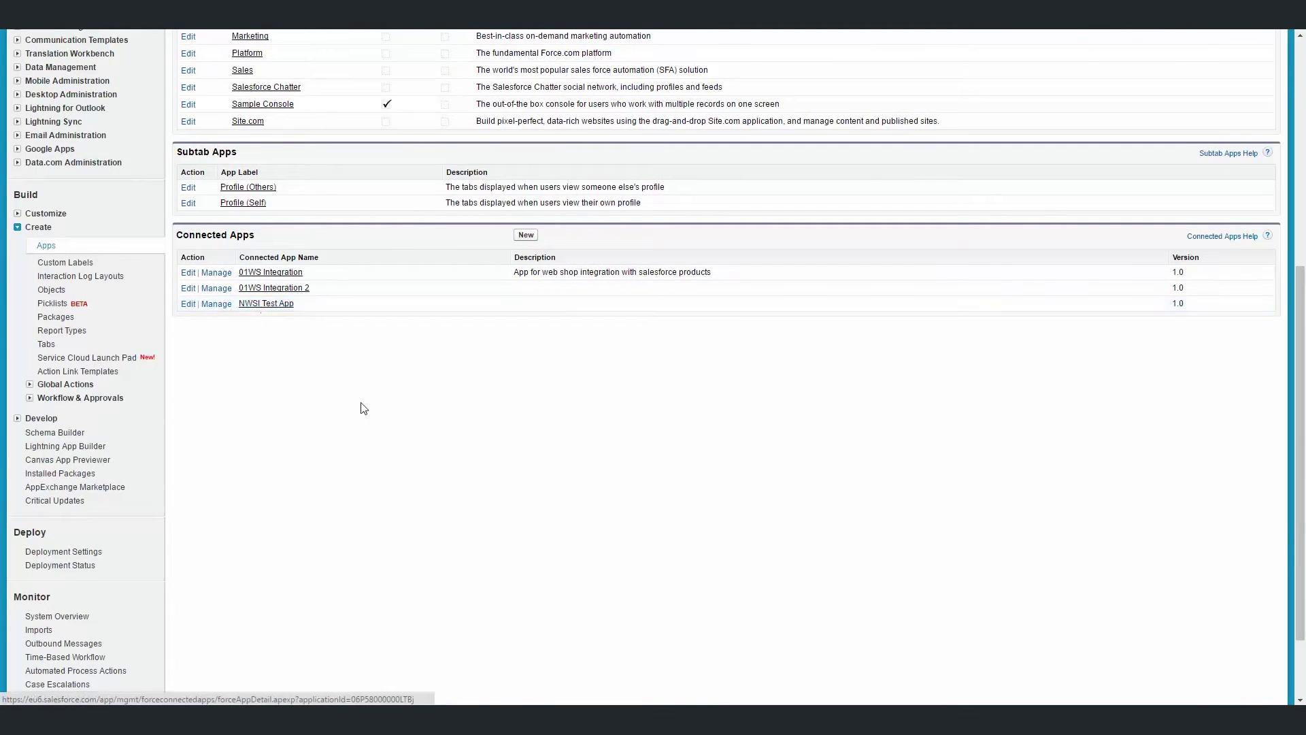
scroll(432, 464, down, 3)
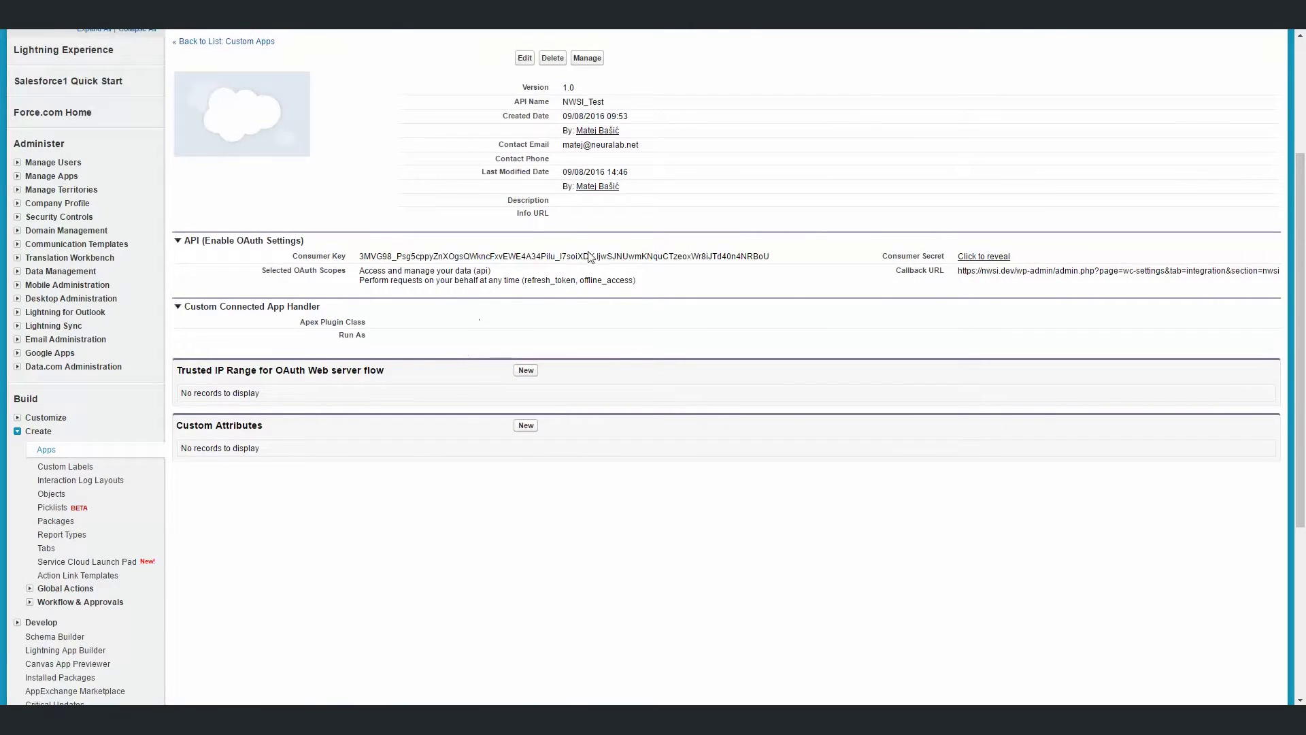
click(966, 257)
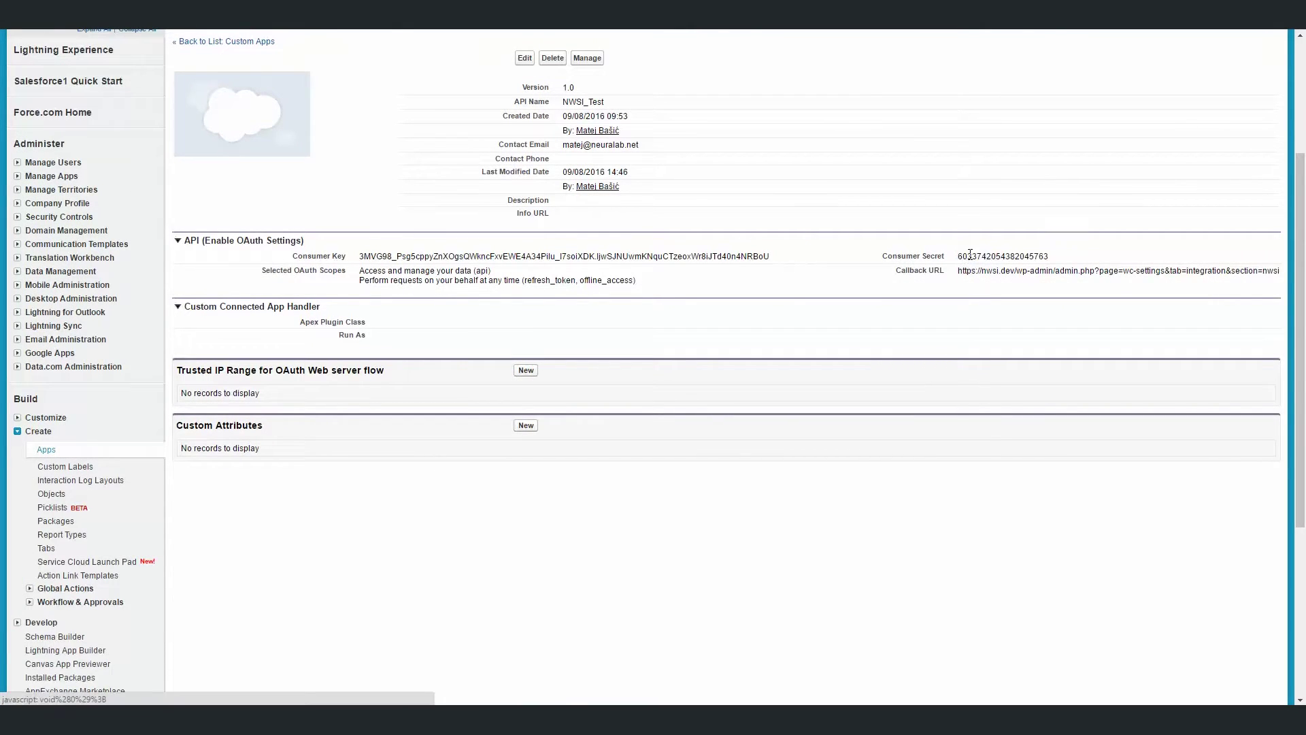
triple_click(598, 254)
right_click(598, 253)
Copy the consumer key into WooCommerce's Consumer key field.
click(616, 262)
key(alt+Tab)
right_click(325, 151)
click(351, 224)
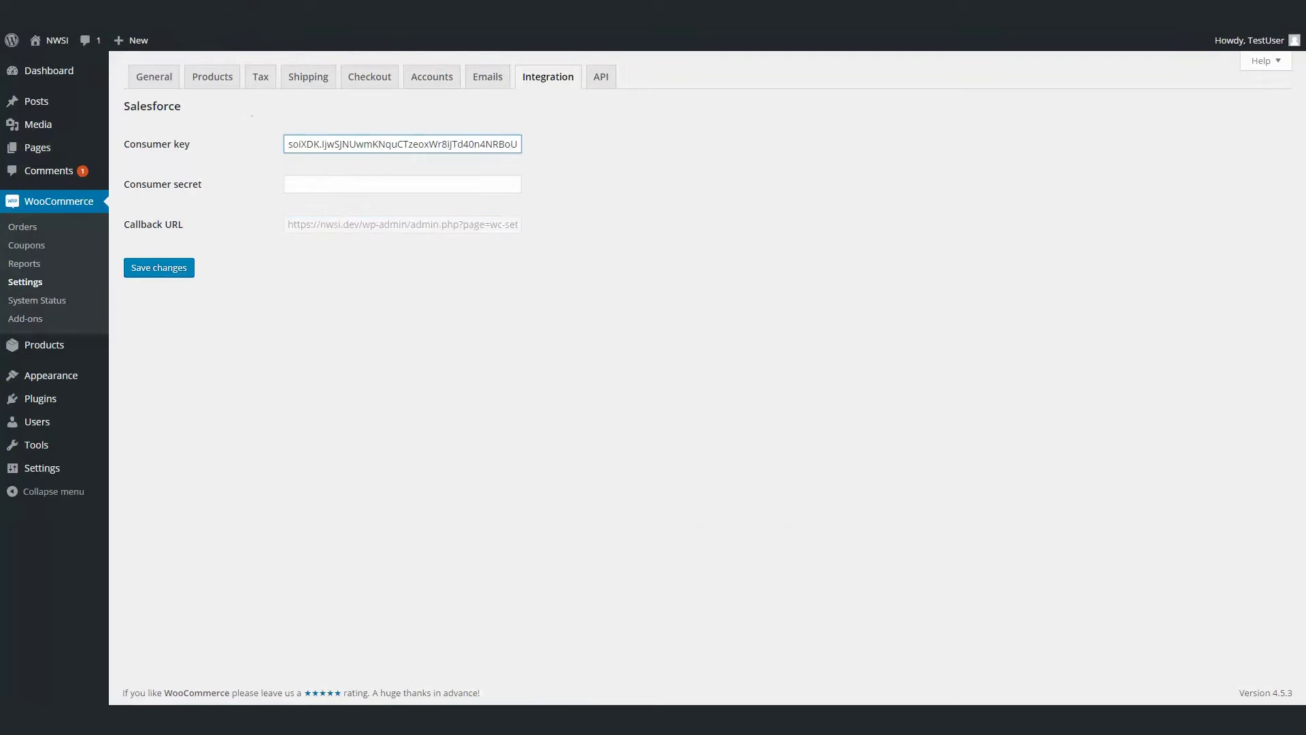
Copy the Salesforce consumer secret into the Consumer secret field and save the changes.
key(alt+Tab)
double_click(995, 256)
right_click(995, 256)
click(1013, 264)
key(alt+Tab)
click(335, 178)
right_click(335, 178)
click(359, 251)
click(172, 271)
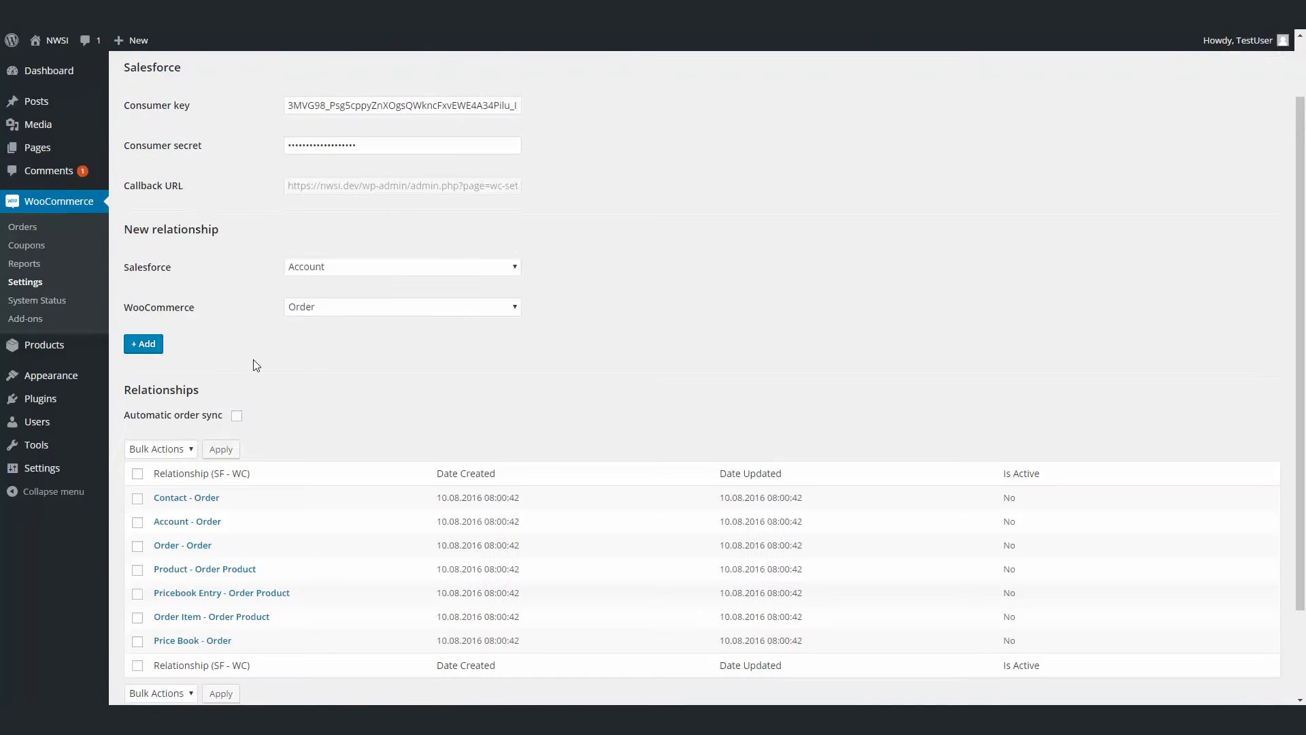
scroll(253, 364, down, 2)
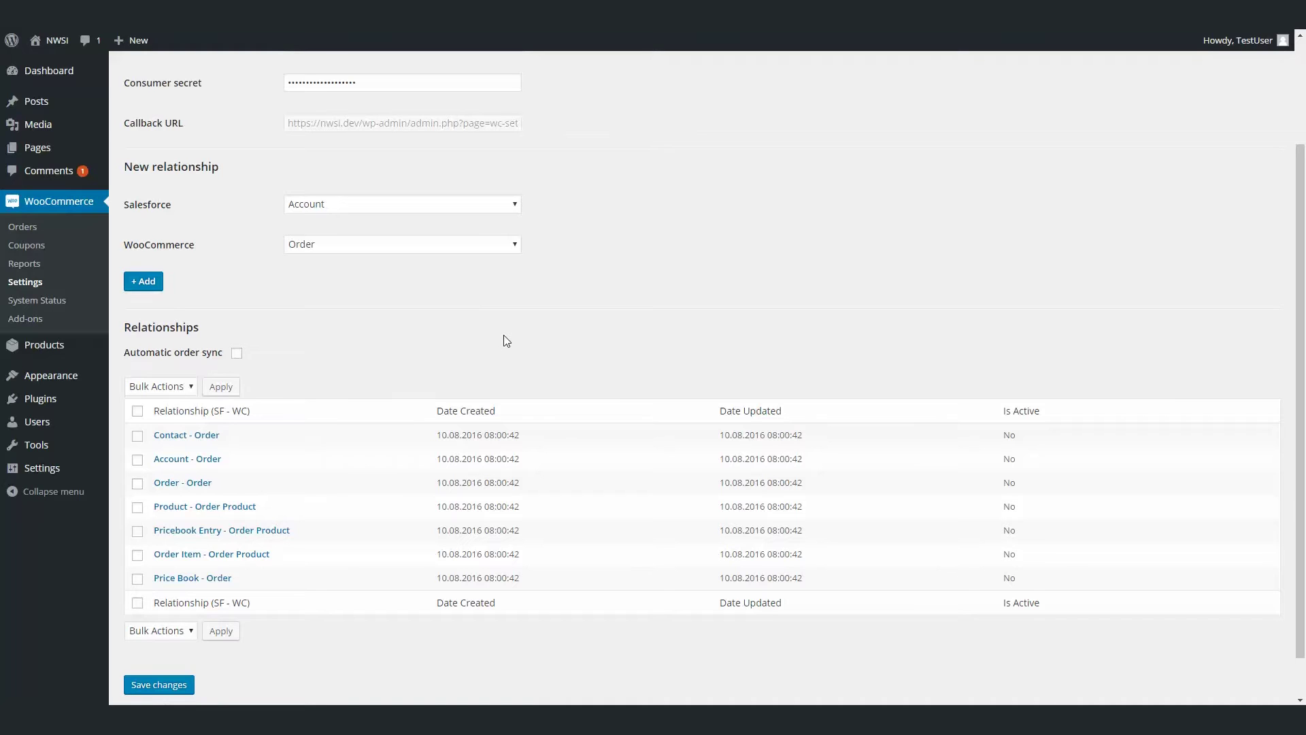
scroll(353, 334, down, 1)
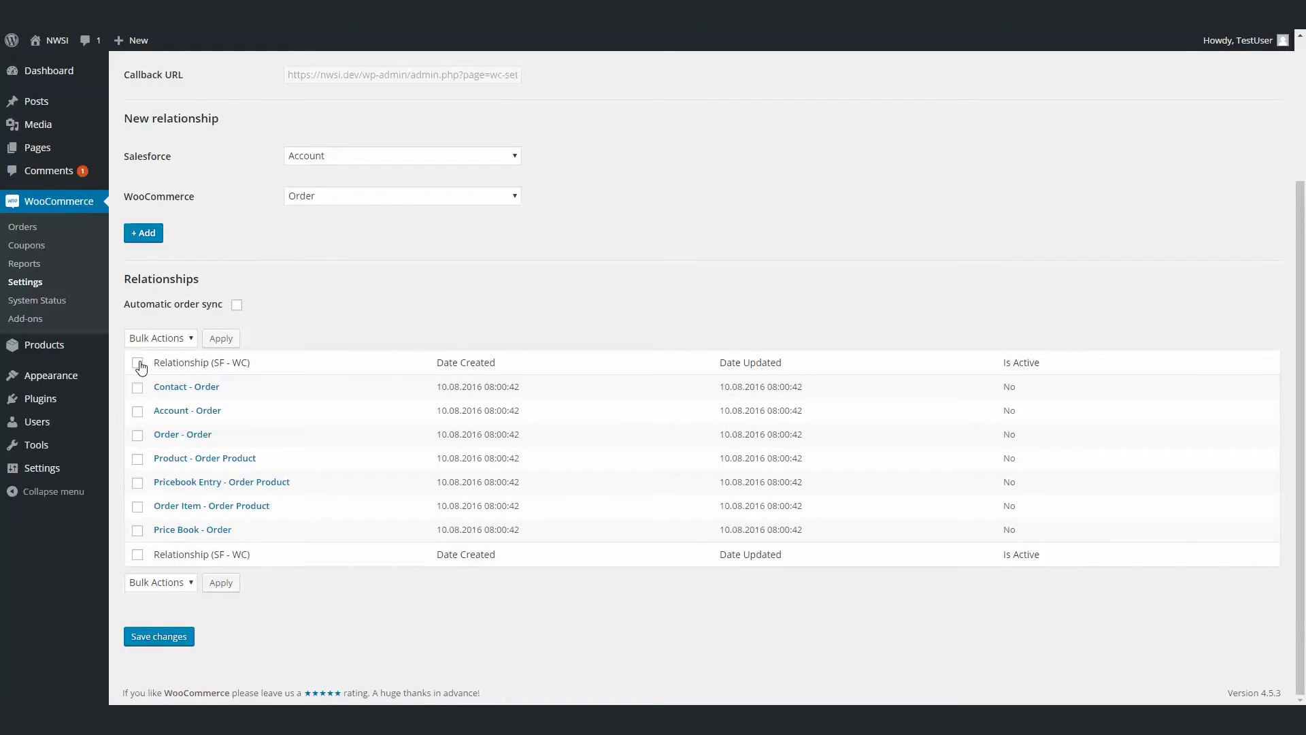
Bulk-activate all seven relationships and save the settings with automatic order sync enabled.
click(138, 363)
click(157, 340)
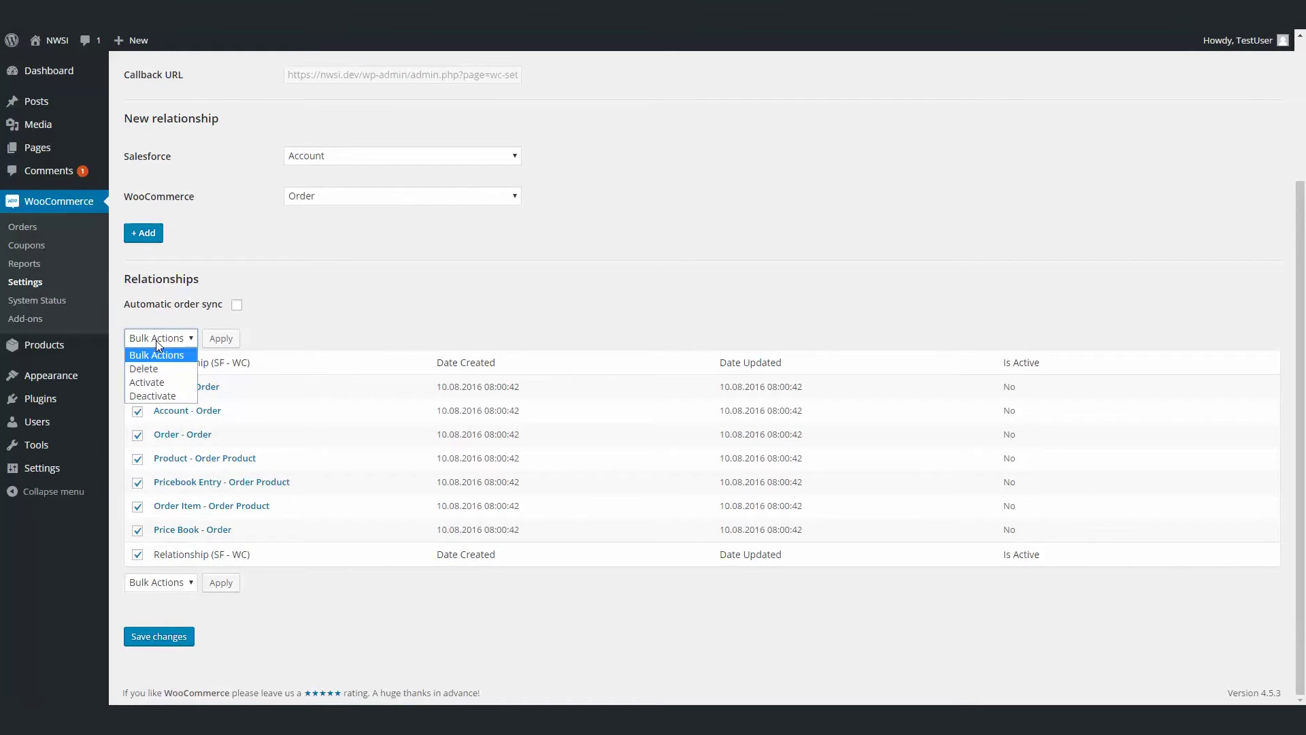
click(158, 382)
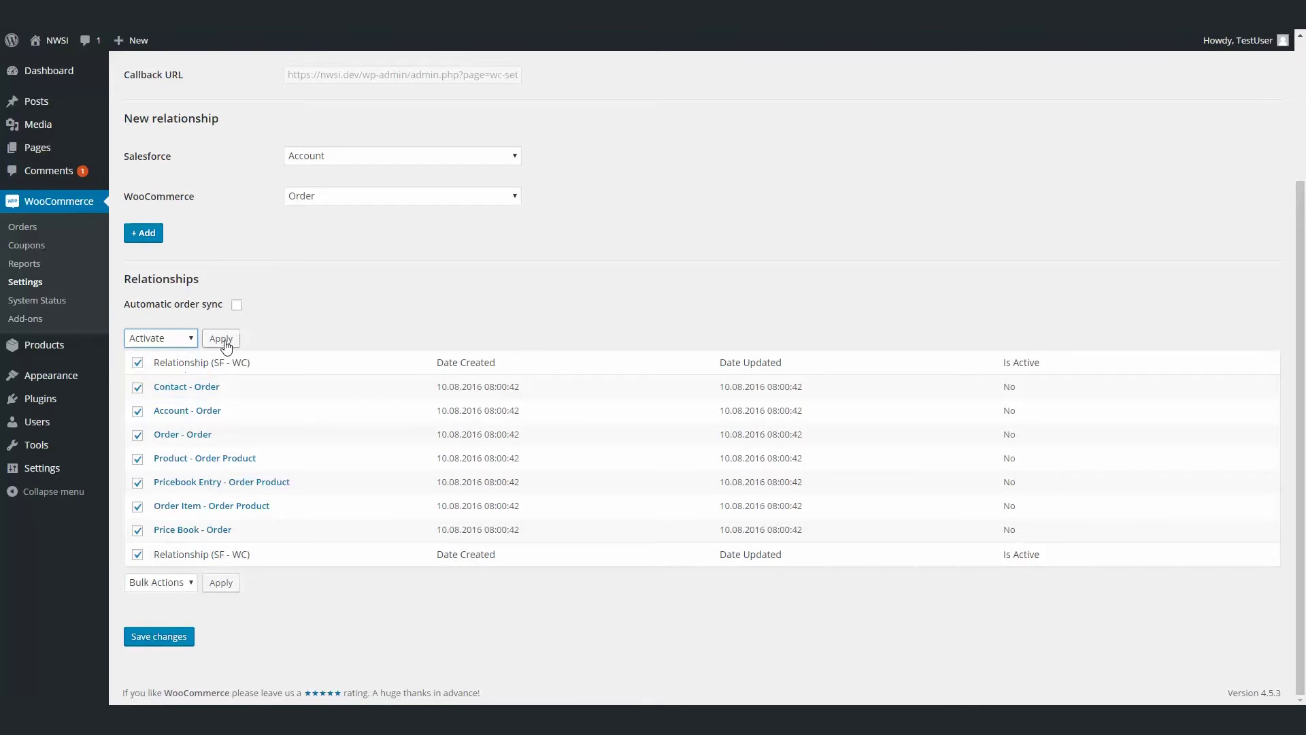
click(221, 338)
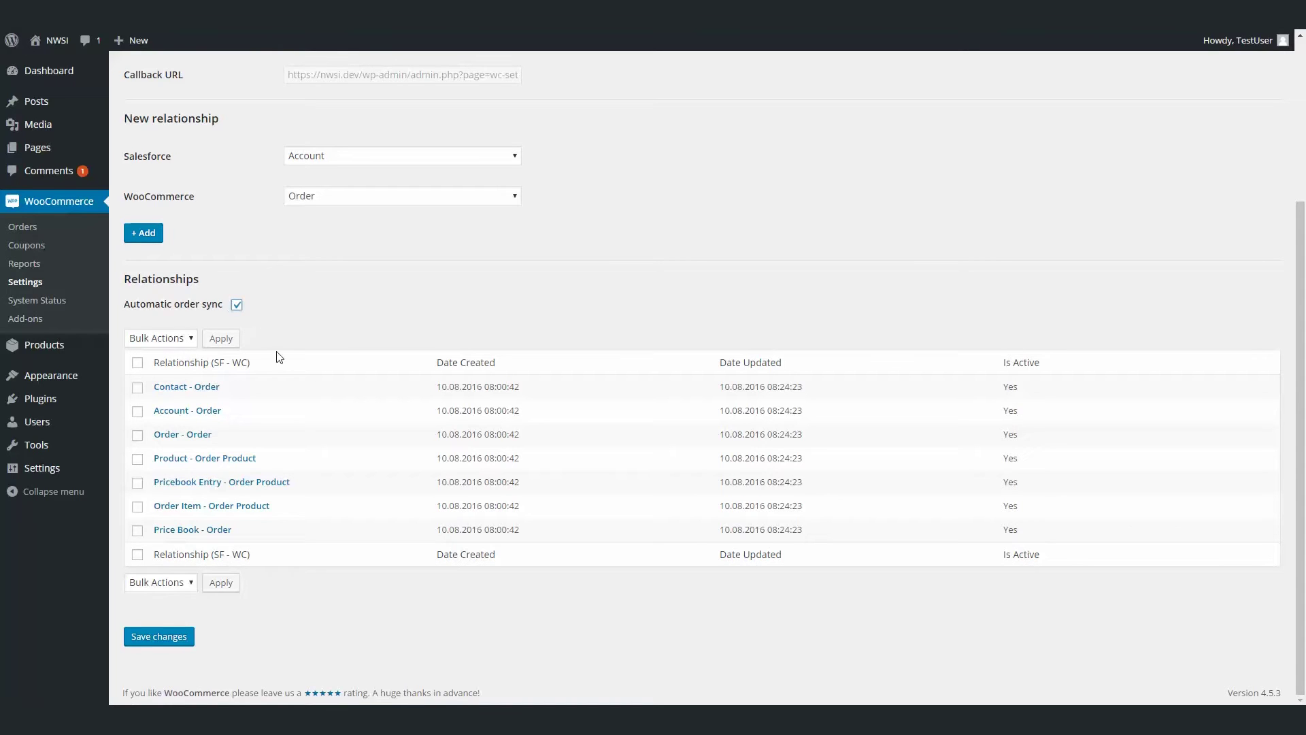
click(182, 643)
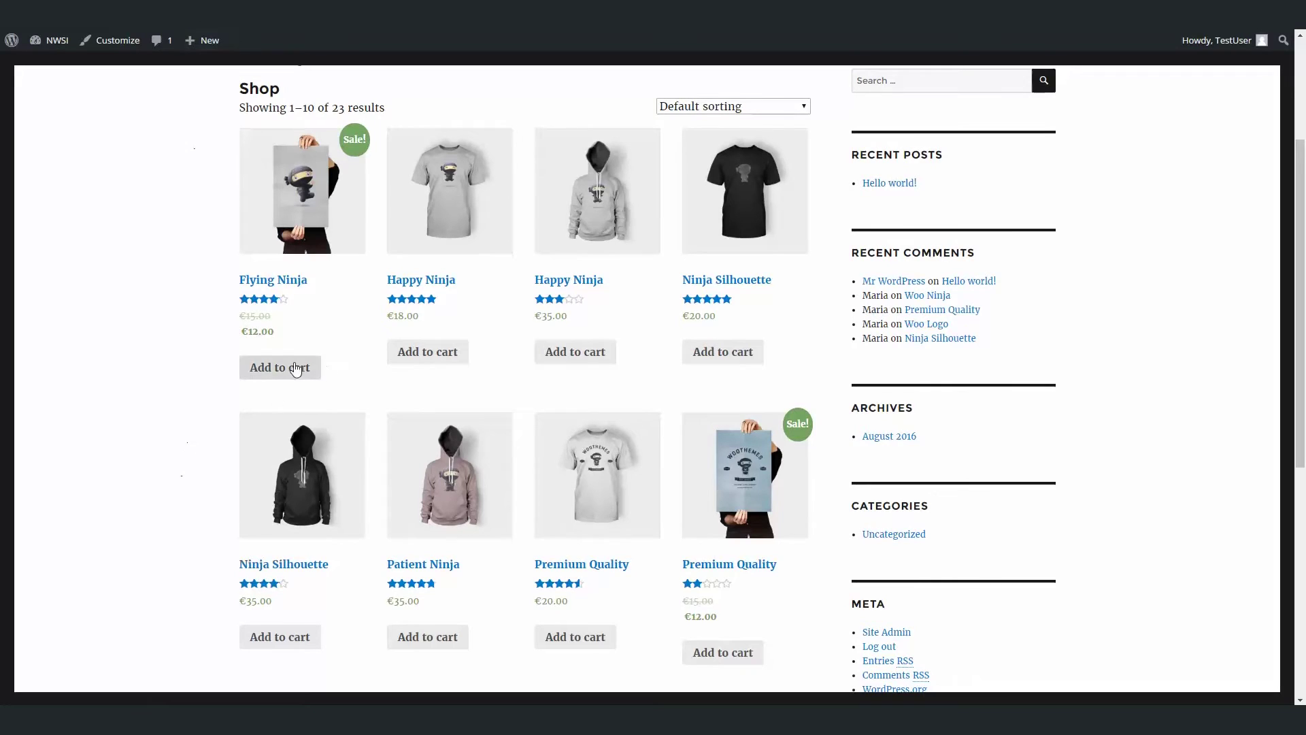
Add Flying Ninja and Happy Ninja to the cart and proceed to checkout.
click(296, 369)
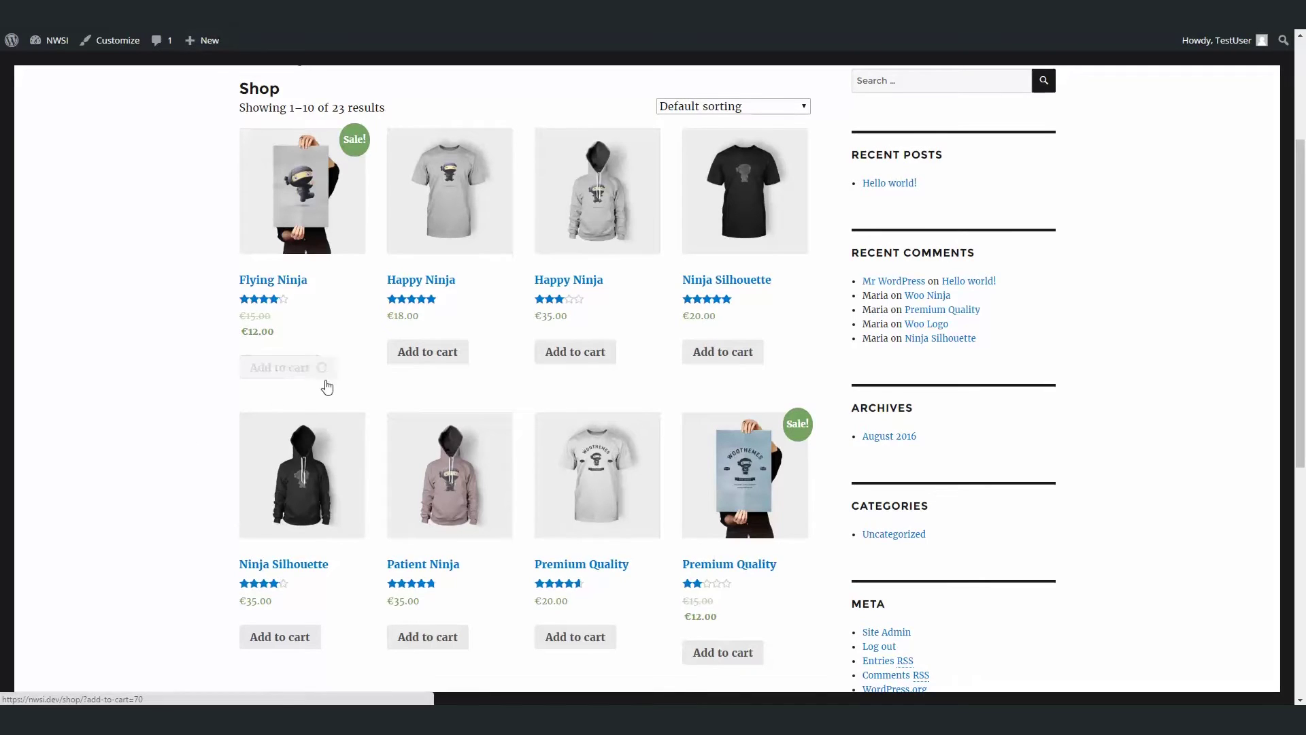
click(418, 359)
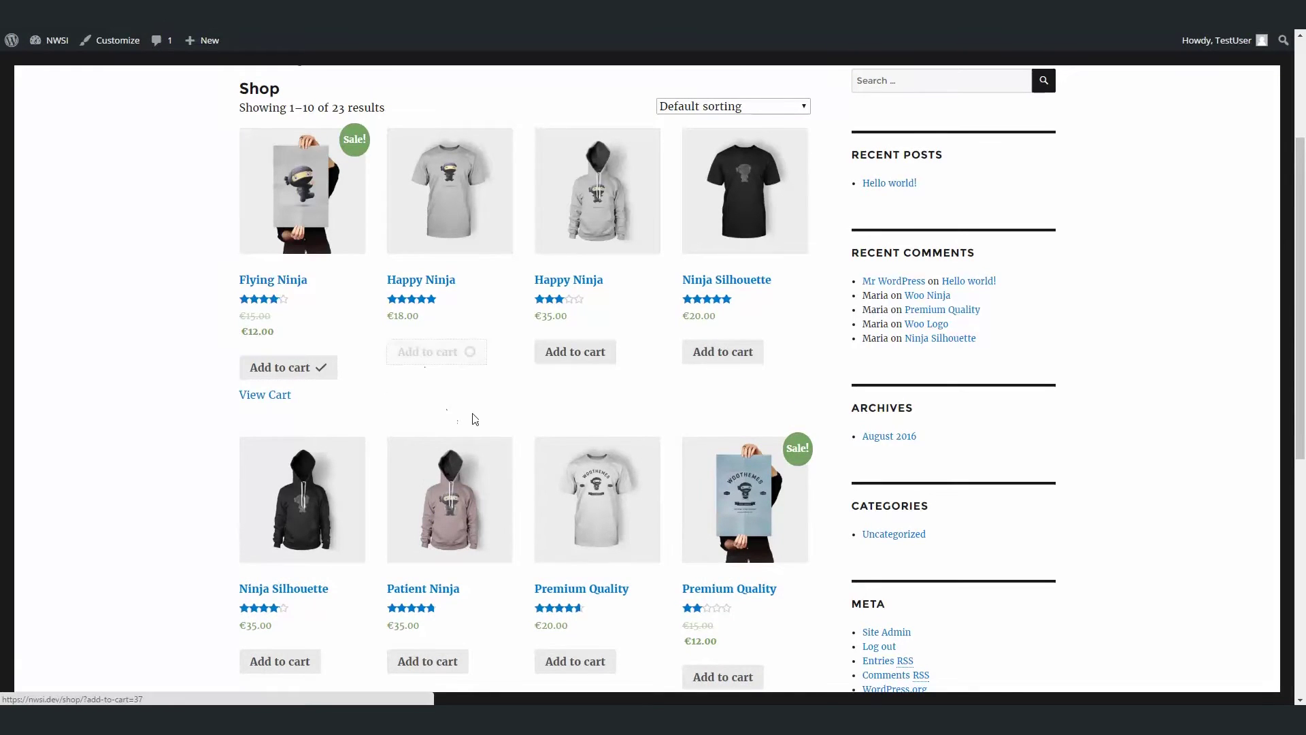
click(433, 386)
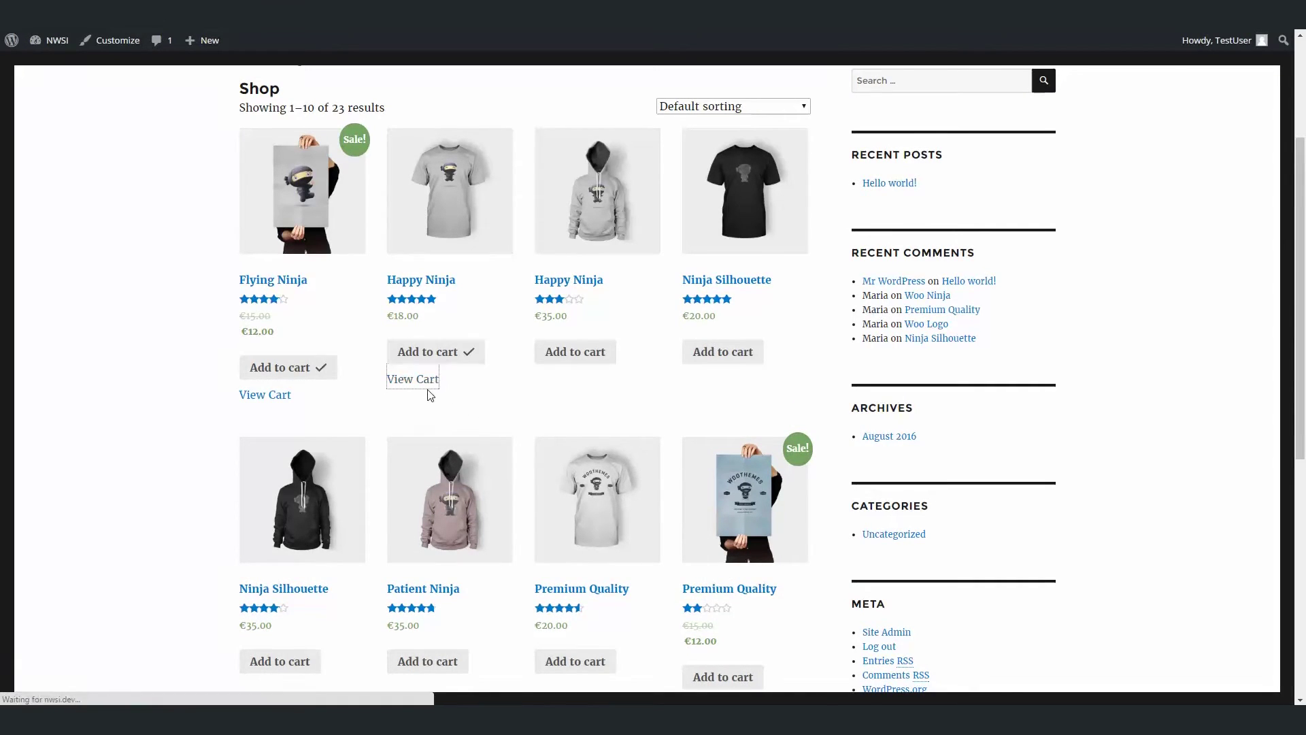
scroll(476, 374, down, 5)
click(645, 283)
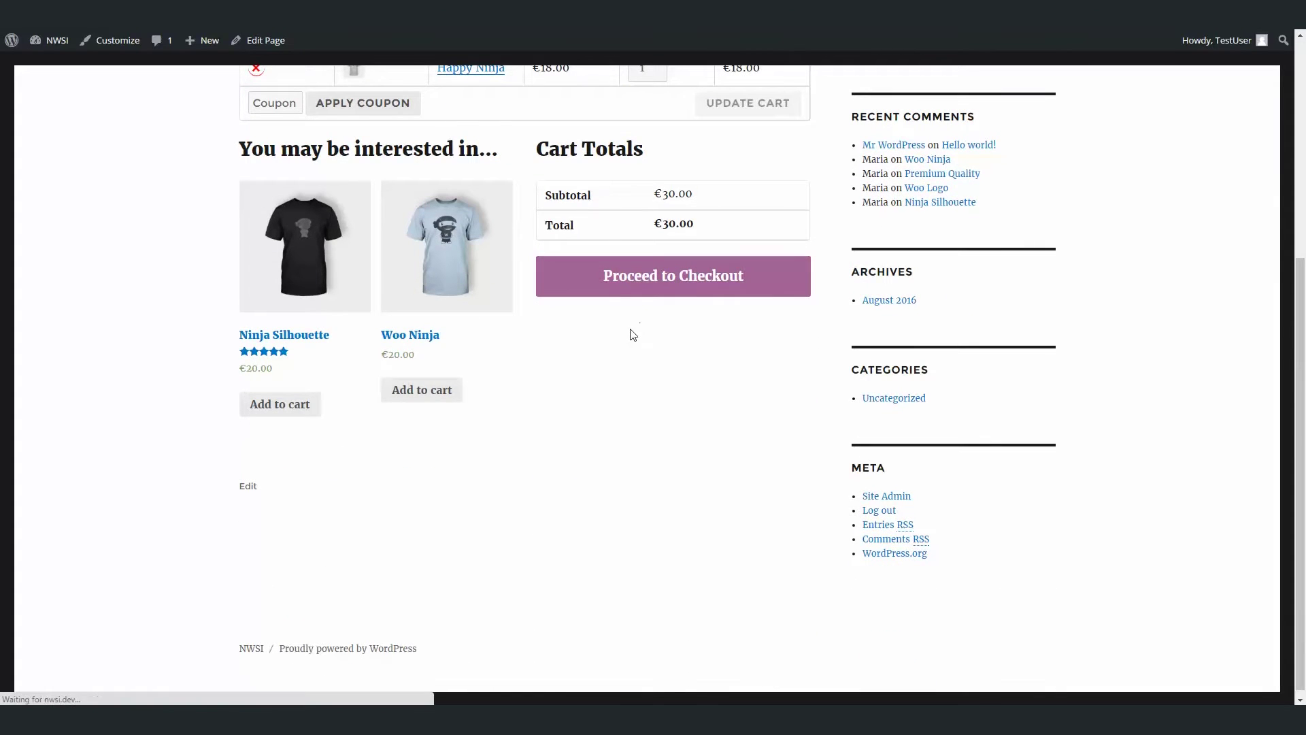
Enter the billing first and last name, company 'newCompany', and phone number.
scroll(610, 338, down, 3)
click(256, 254)
text(Test	User)
key(Tab)
text(newCompany)
key(Tab)
key(Tab)
key(Tab)
key(Tab)
Fill in the billing street address, city, county and postcode 10000, then place the order.
text(TestAddress 2553)
key(Tab)
key(Tab)
text(Zagreb	Zagrebacka)
key(Tab)
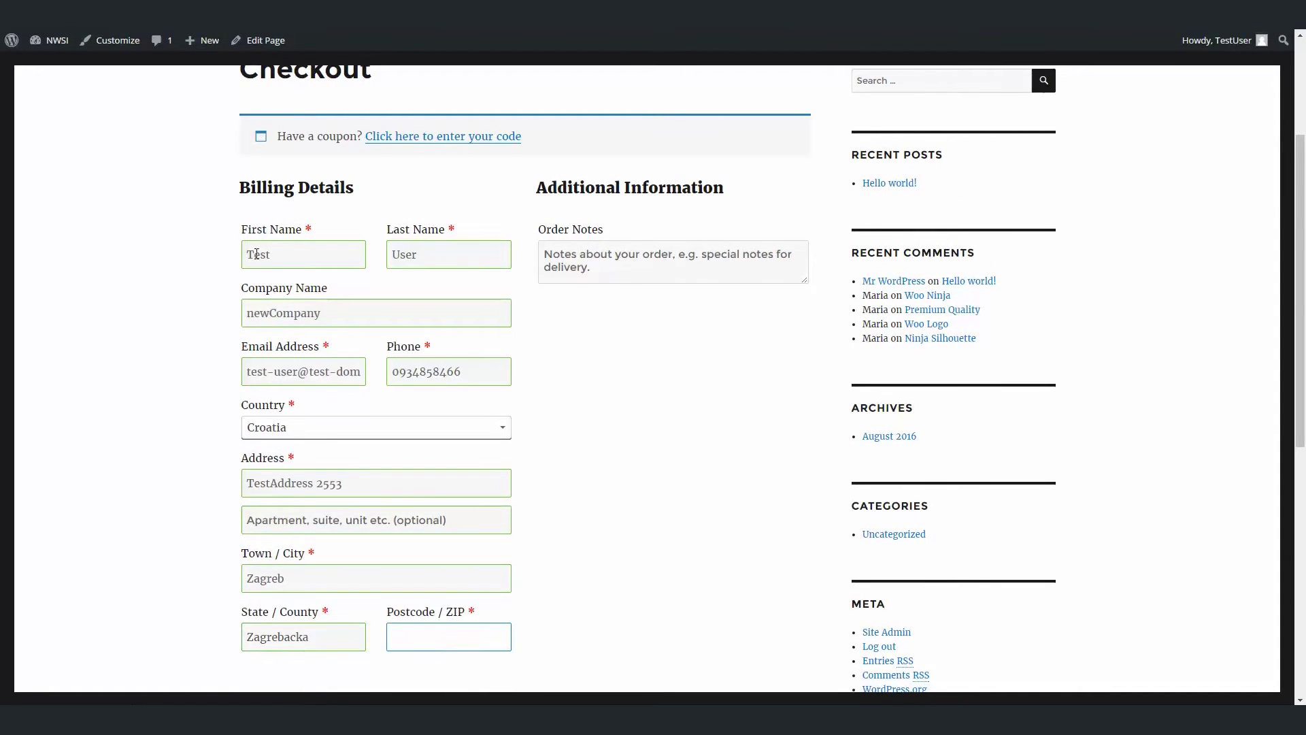
text(10000)
key(Tab)
scroll(613, 507, down, 5)
click(721, 617)
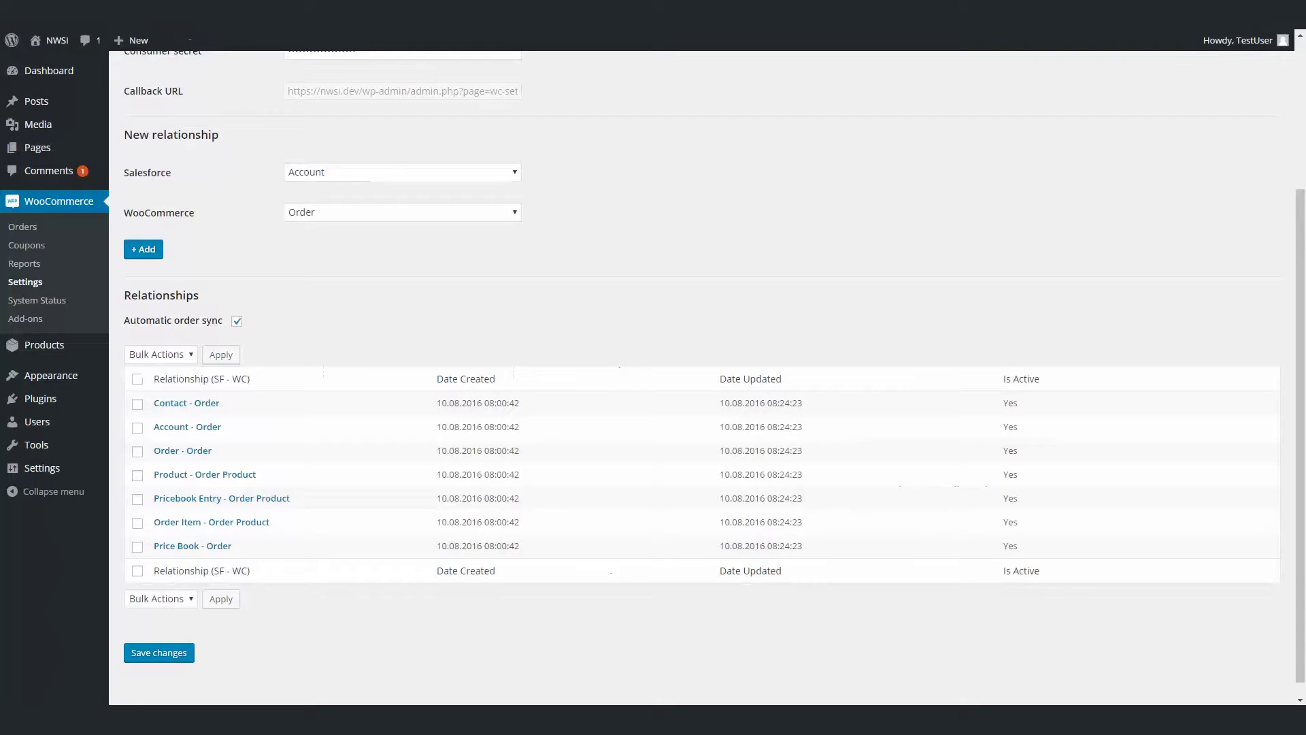
Open WooCommerce > Orders to check the test order's Salesforce sync status of 'success'.
click(63, 227)
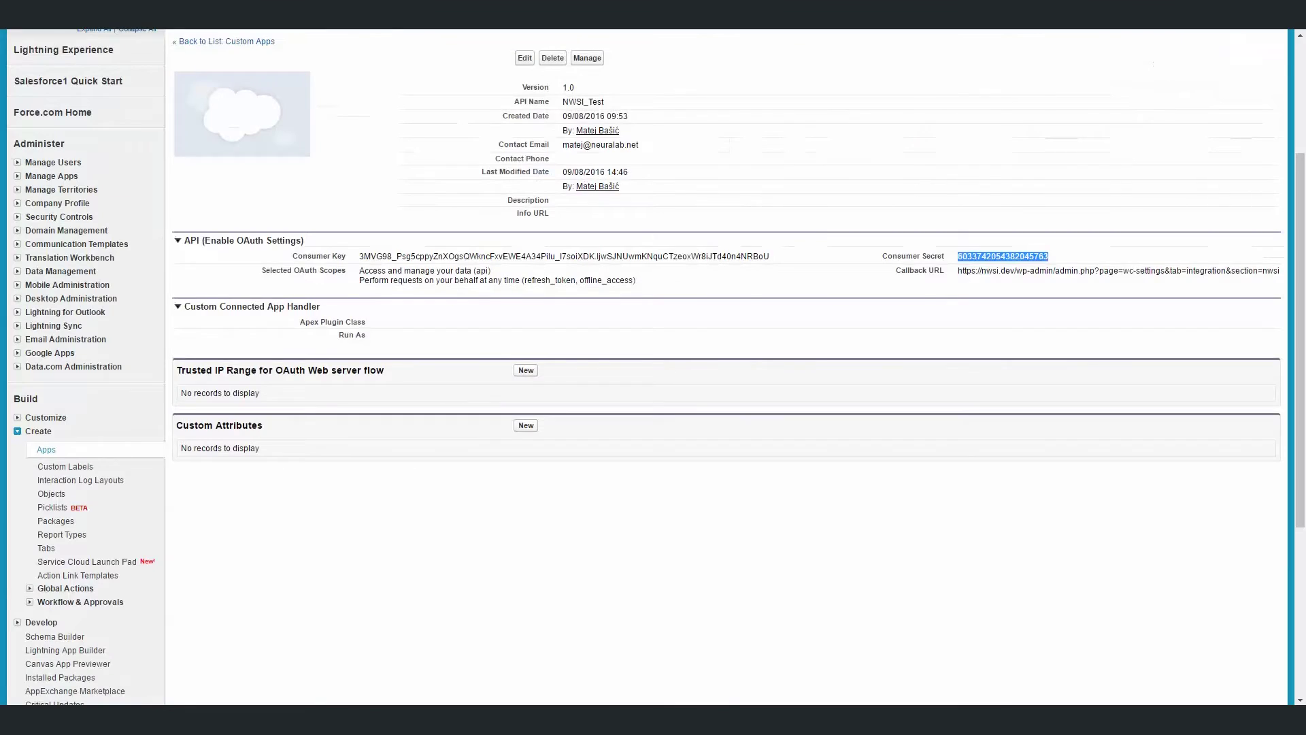
scroll(367, 170, up, 3)
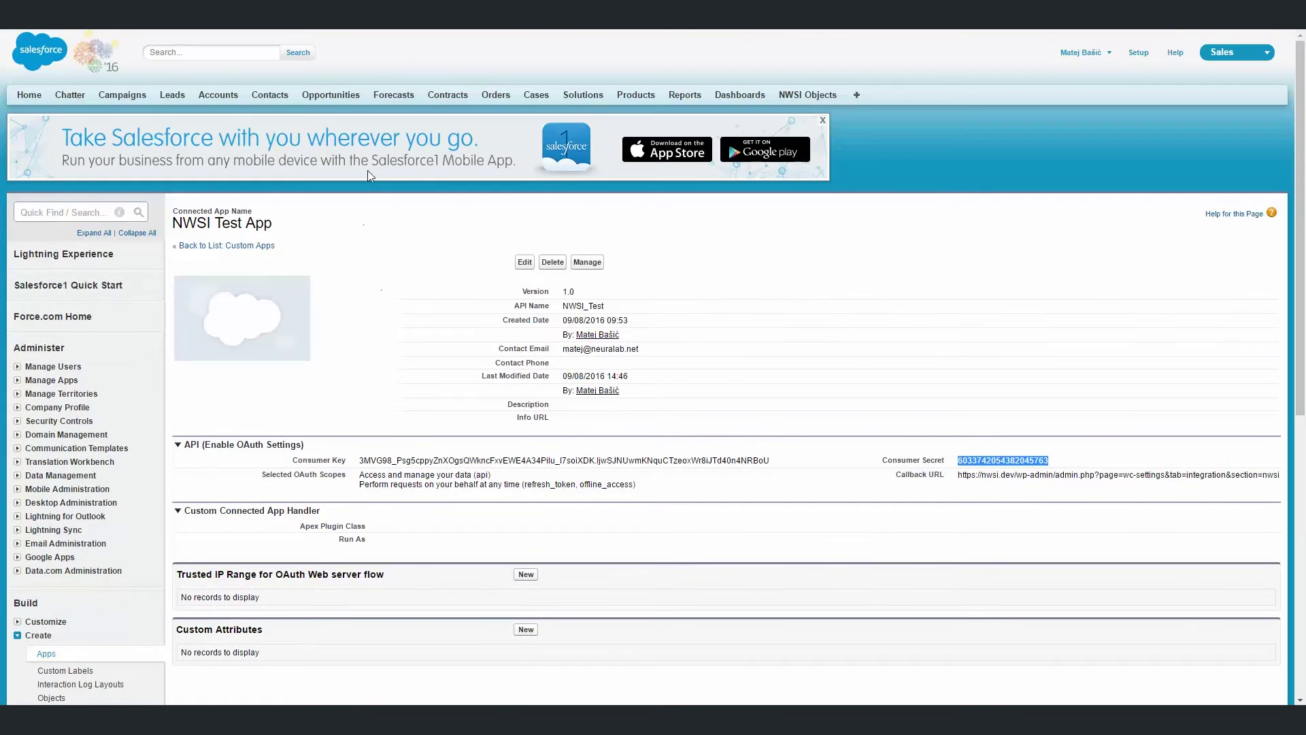
Open the top recent order in Salesforce's Orders tab: newCompany, €30.00, both ninja products.
click(495, 95)
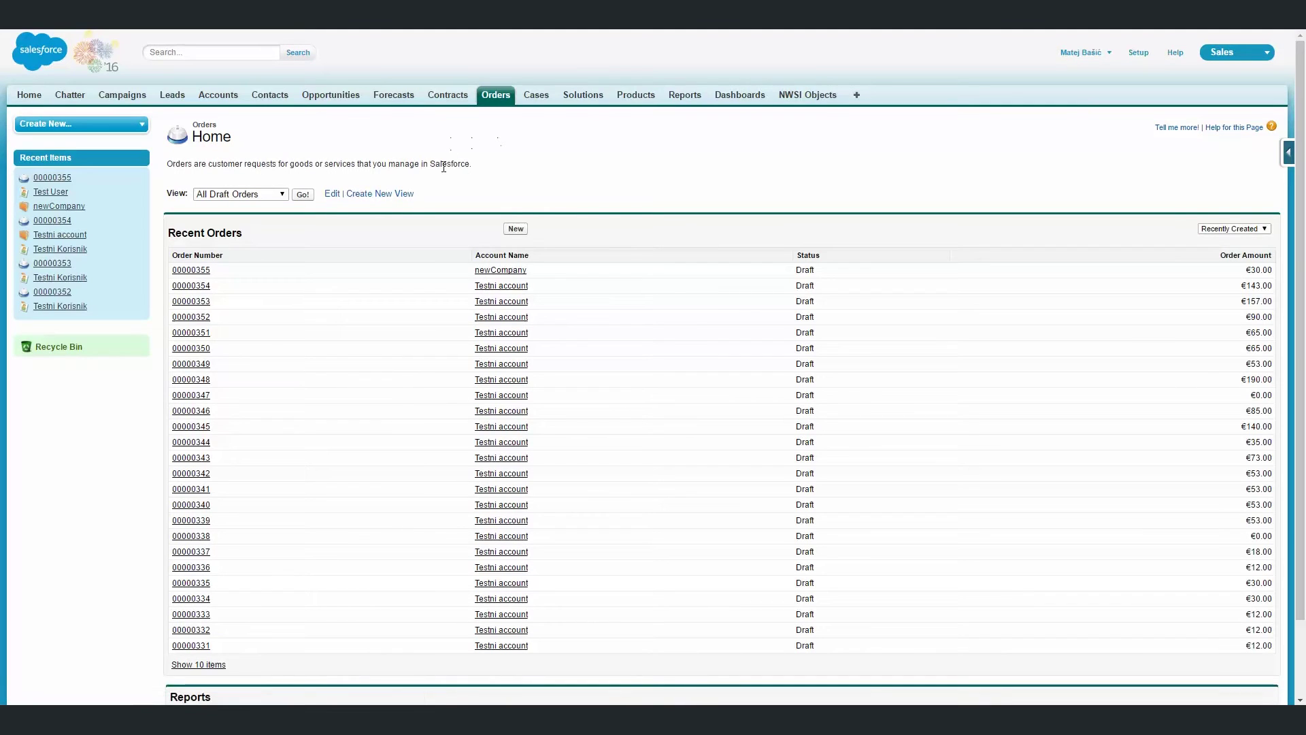
click(191, 270)
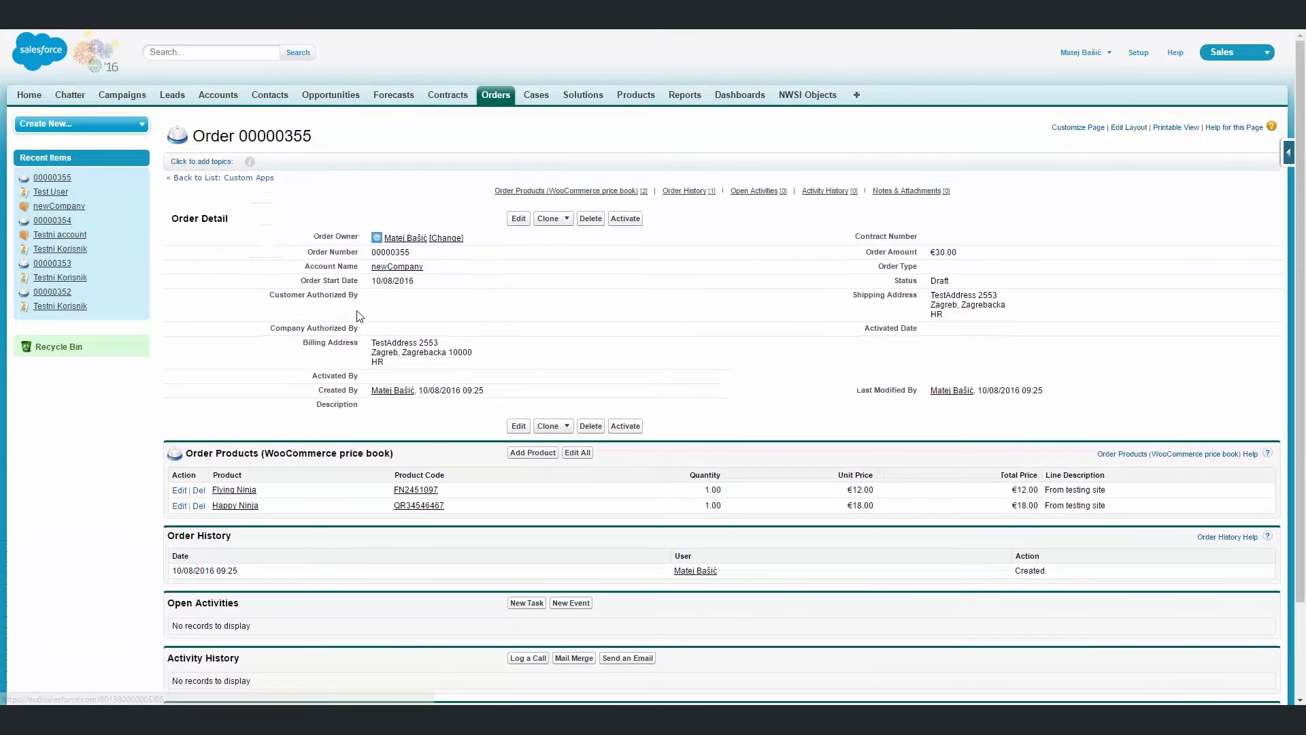
mouse_move(390, 269)
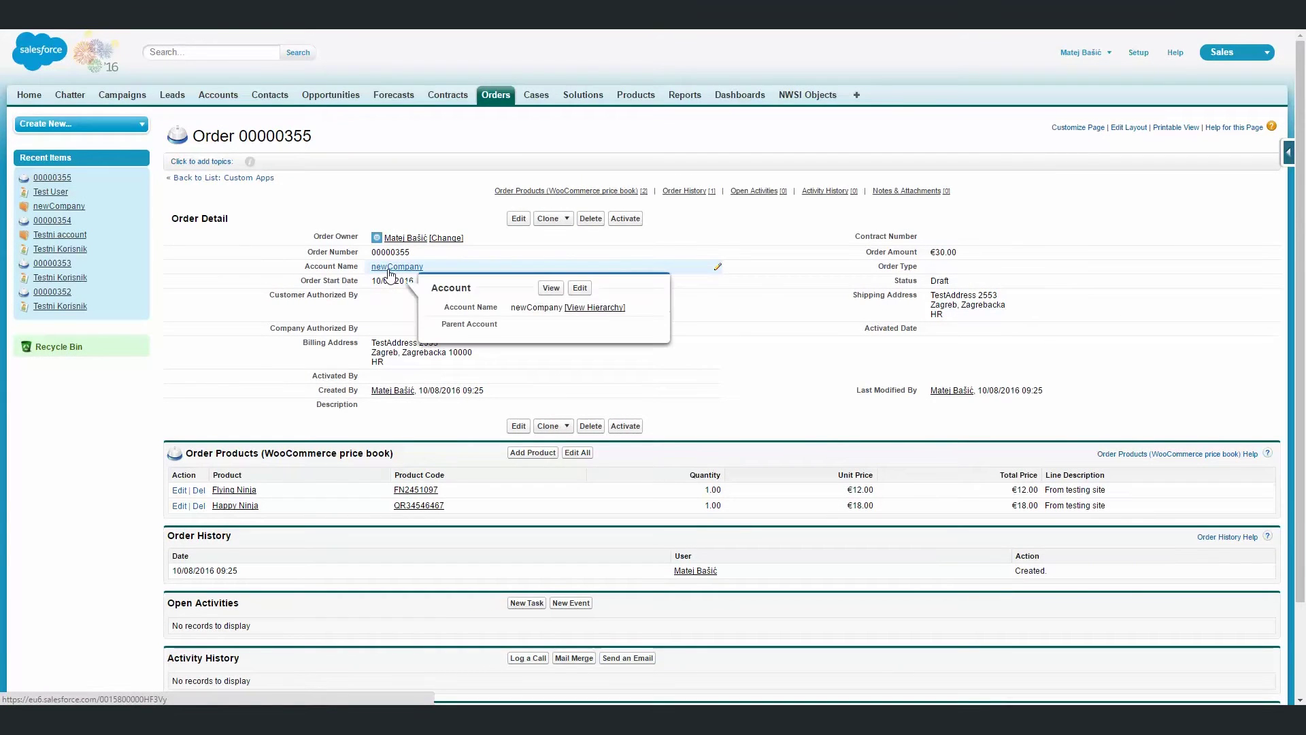
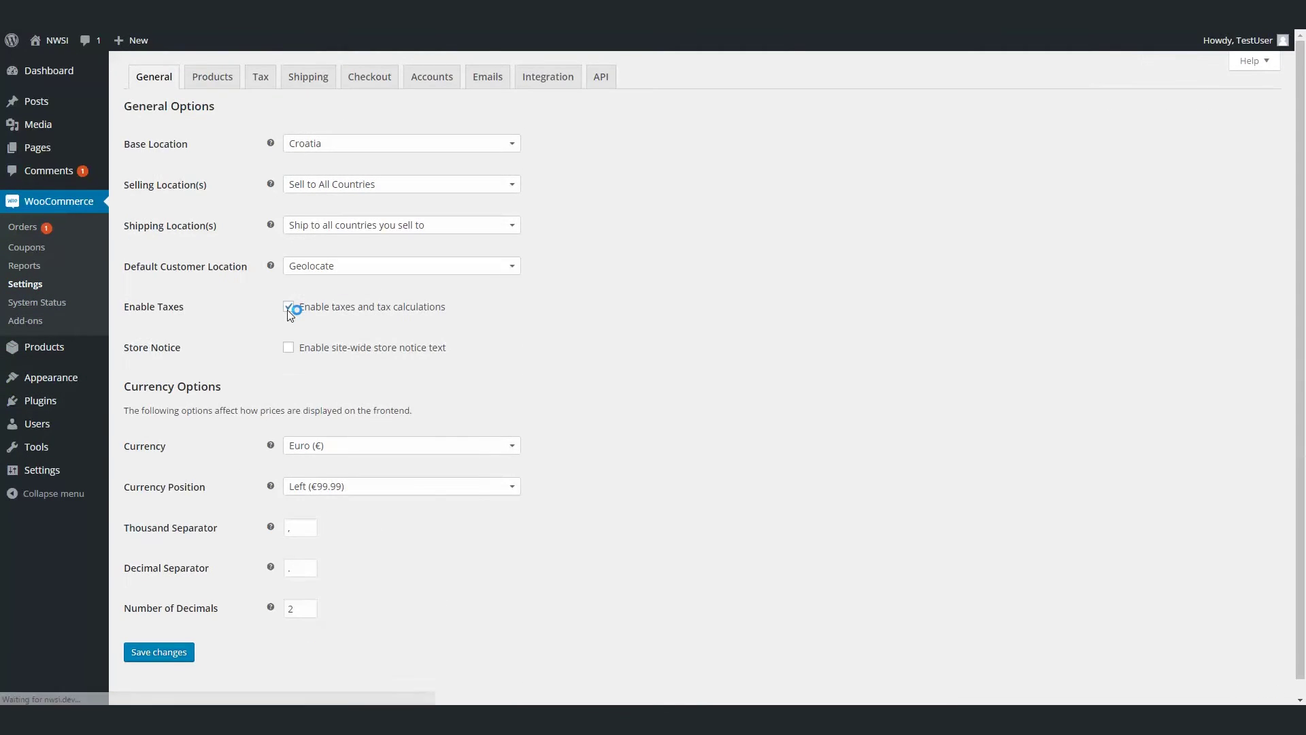
Add a new relationship pairing Salesforce NWSI Object with WooCommerce Order in the integration settings.
click(553, 79)
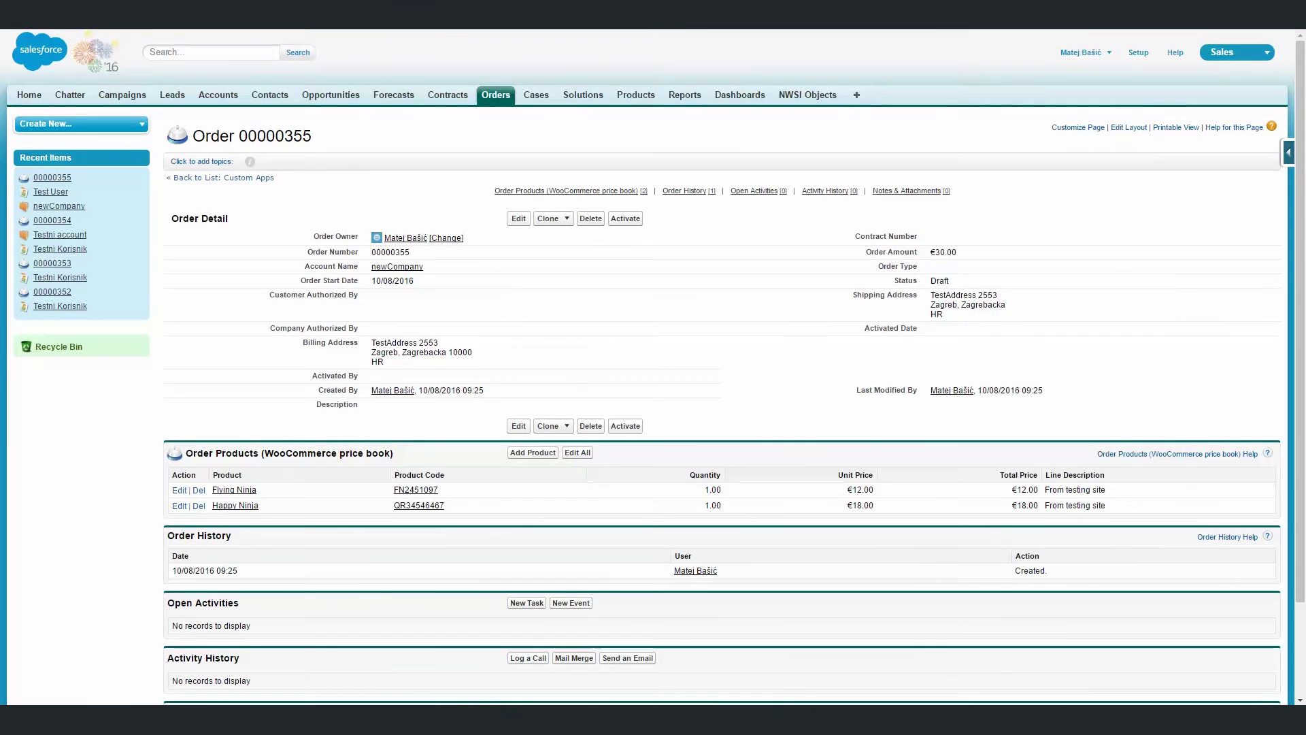
click(793, 95)
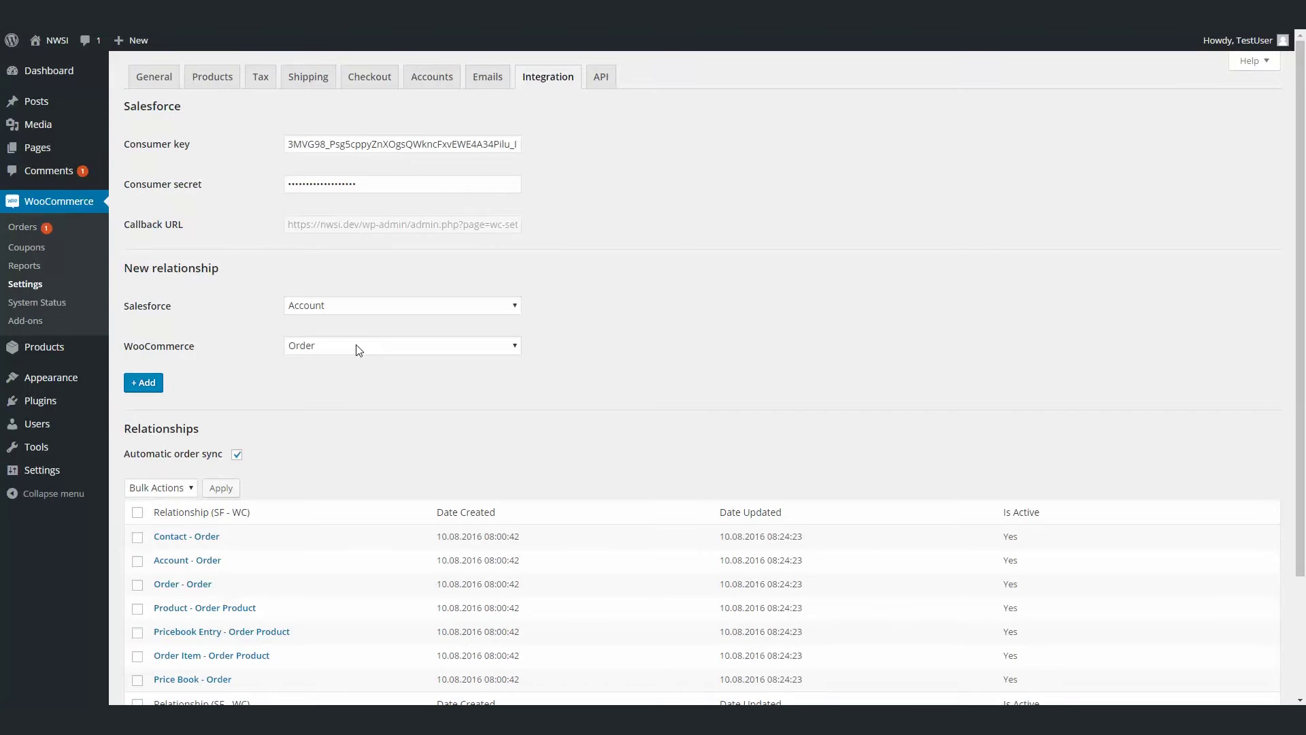
scroll(356, 348, down, 3)
click(352, 173)
click(353, 173)
click(349, 217)
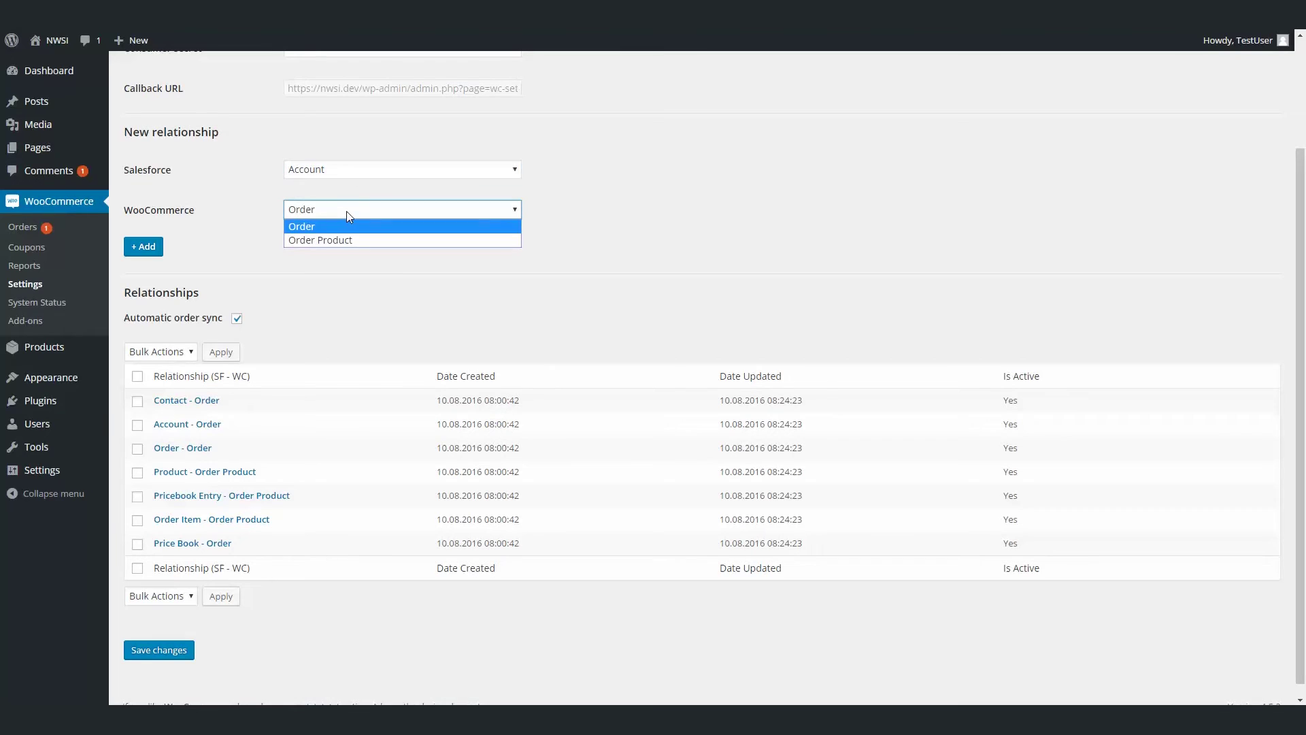
click(339, 223)
click(336, 173)
scroll(348, 340, down, 20)
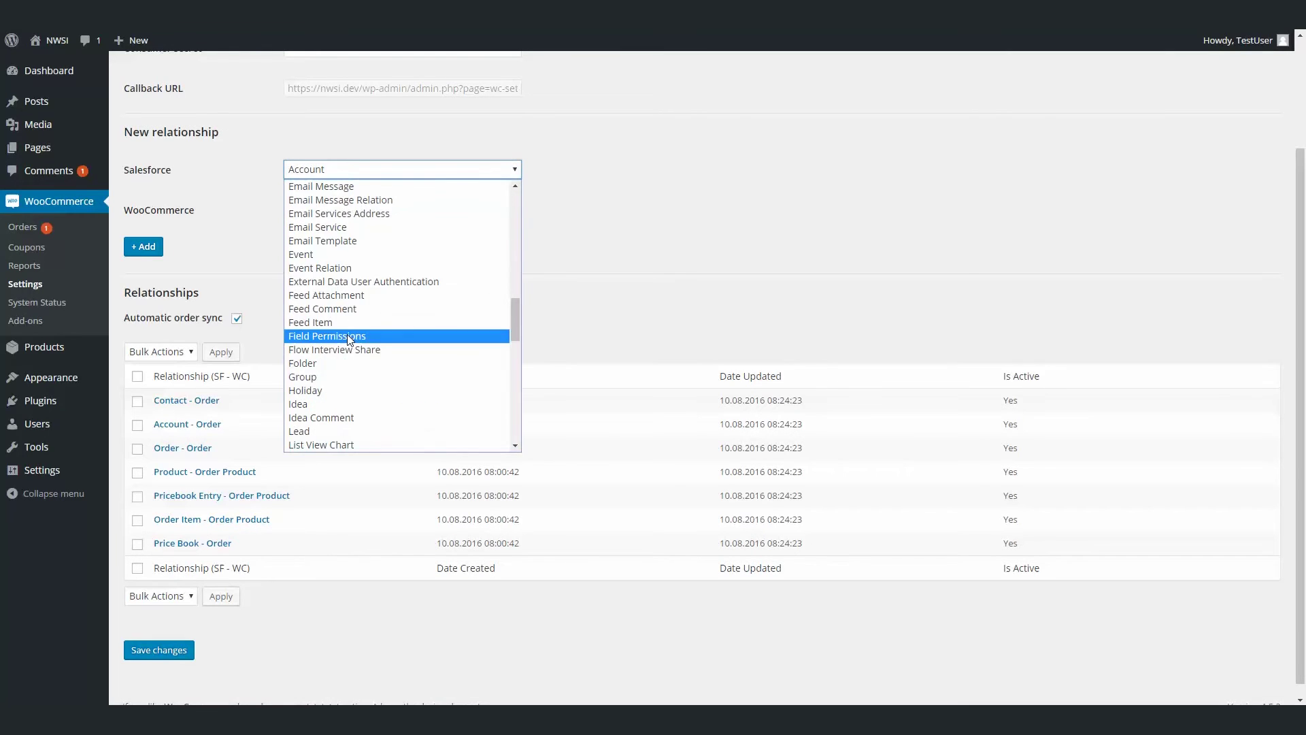
click(338, 432)
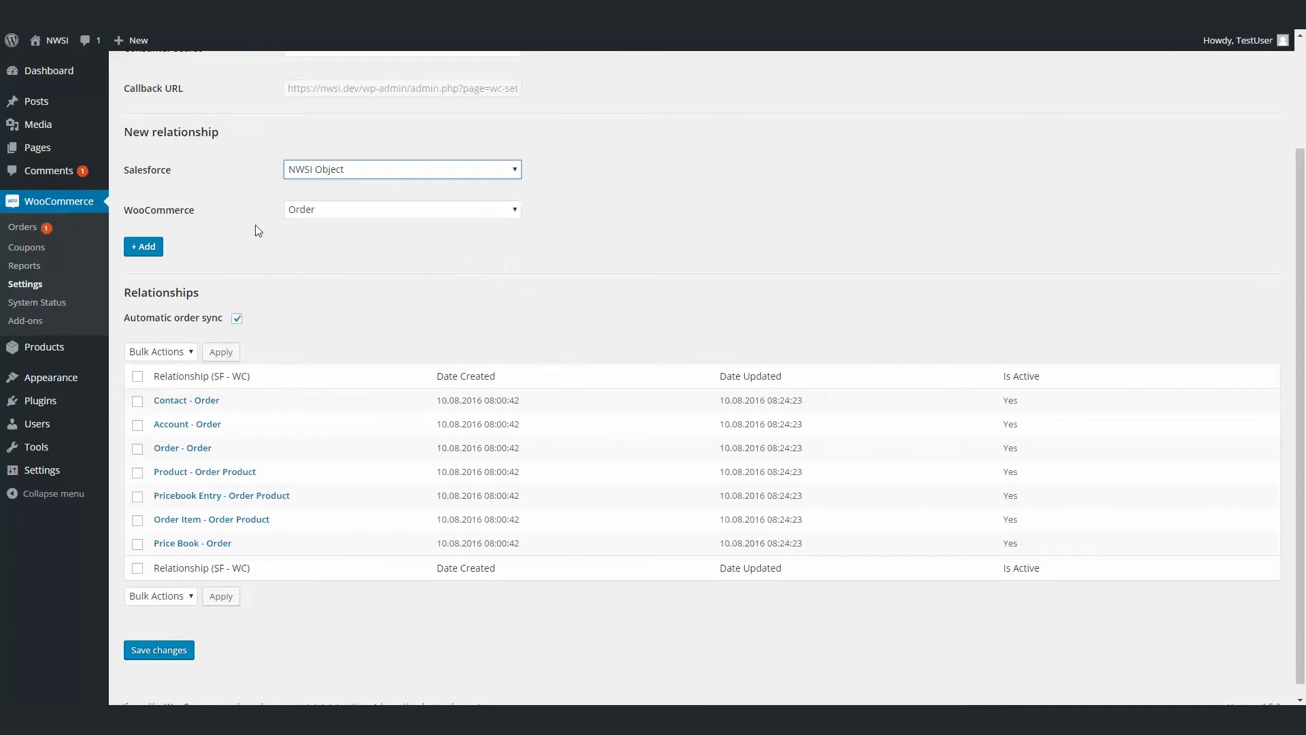
click(144, 246)
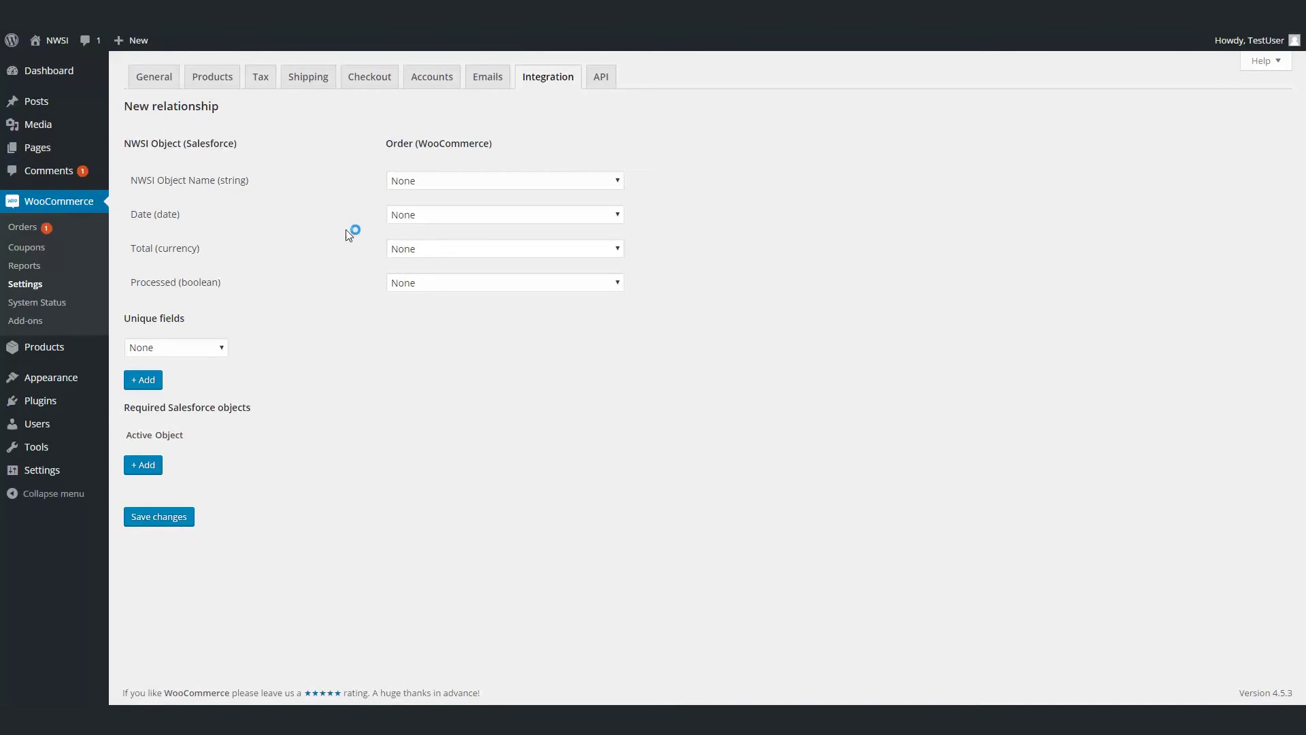
Map Name to Order Key, Date to Order Date, Total to Order Total, and Processed to True.
click(405, 185)
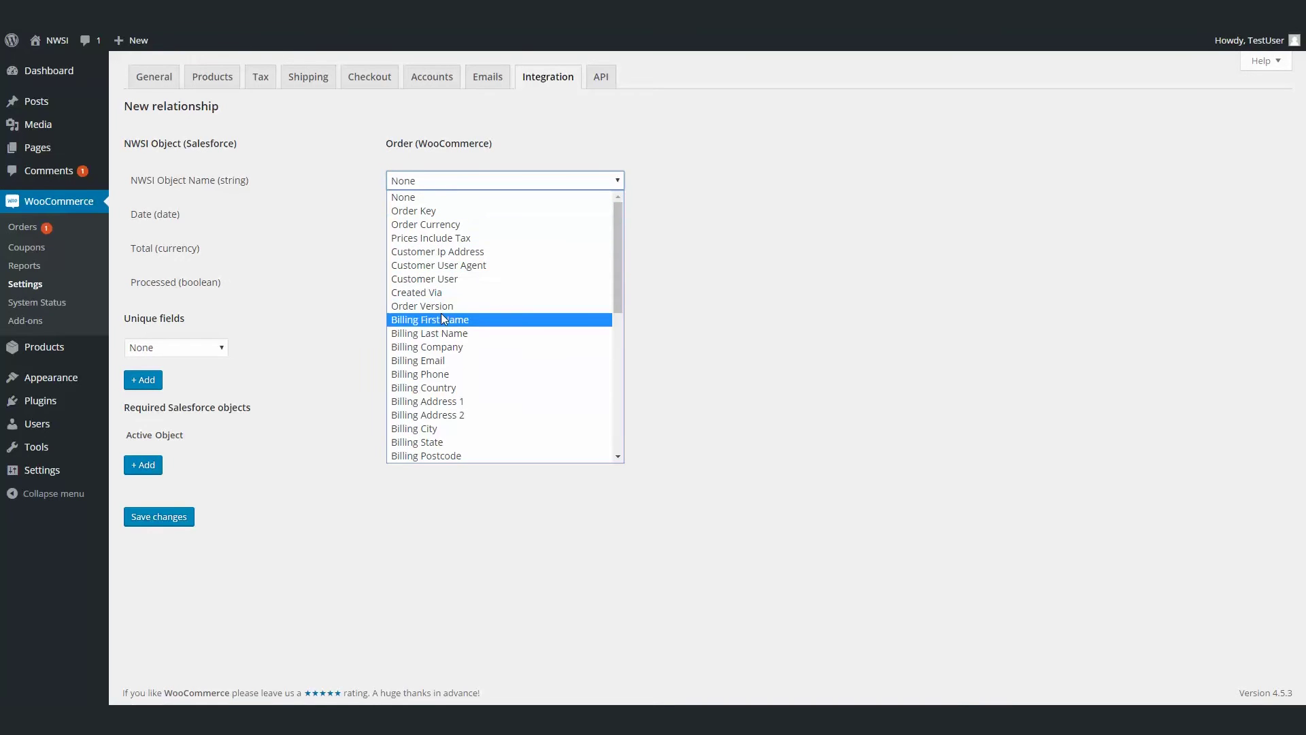
click(422, 211)
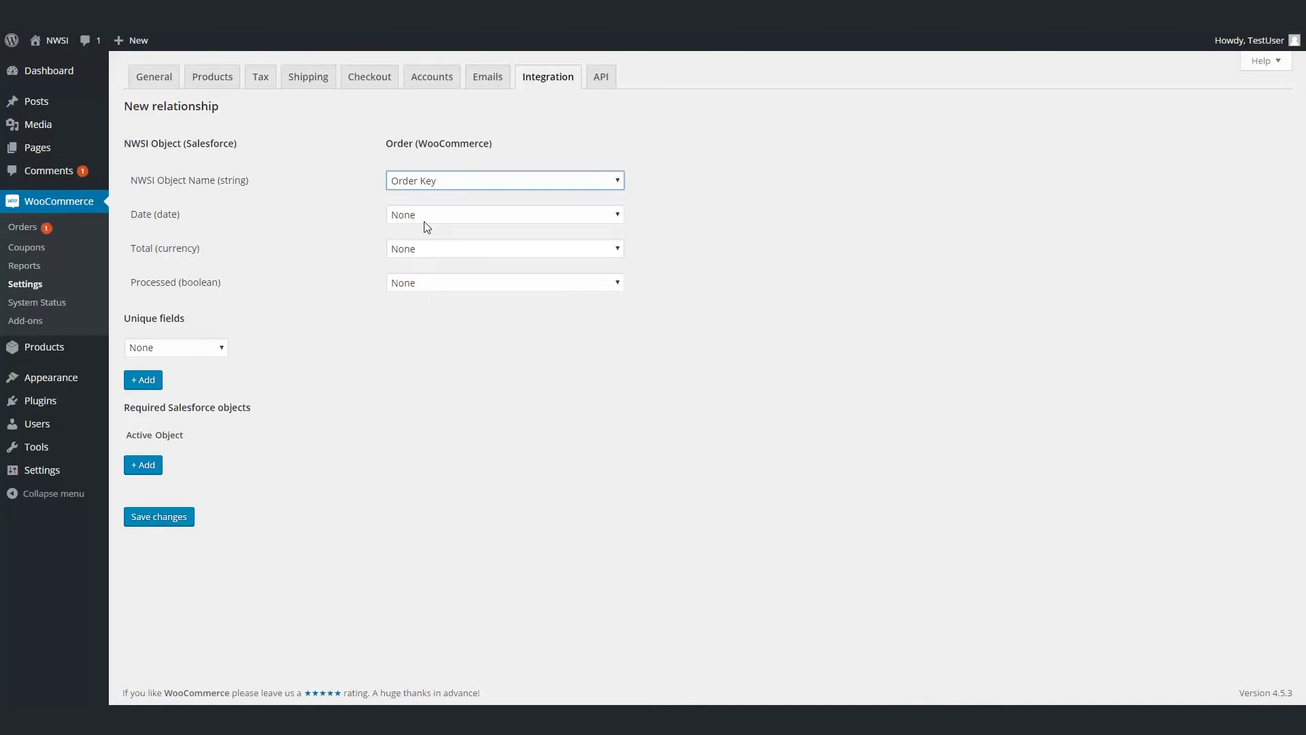
click(430, 217)
scroll(446, 350, down, 5)
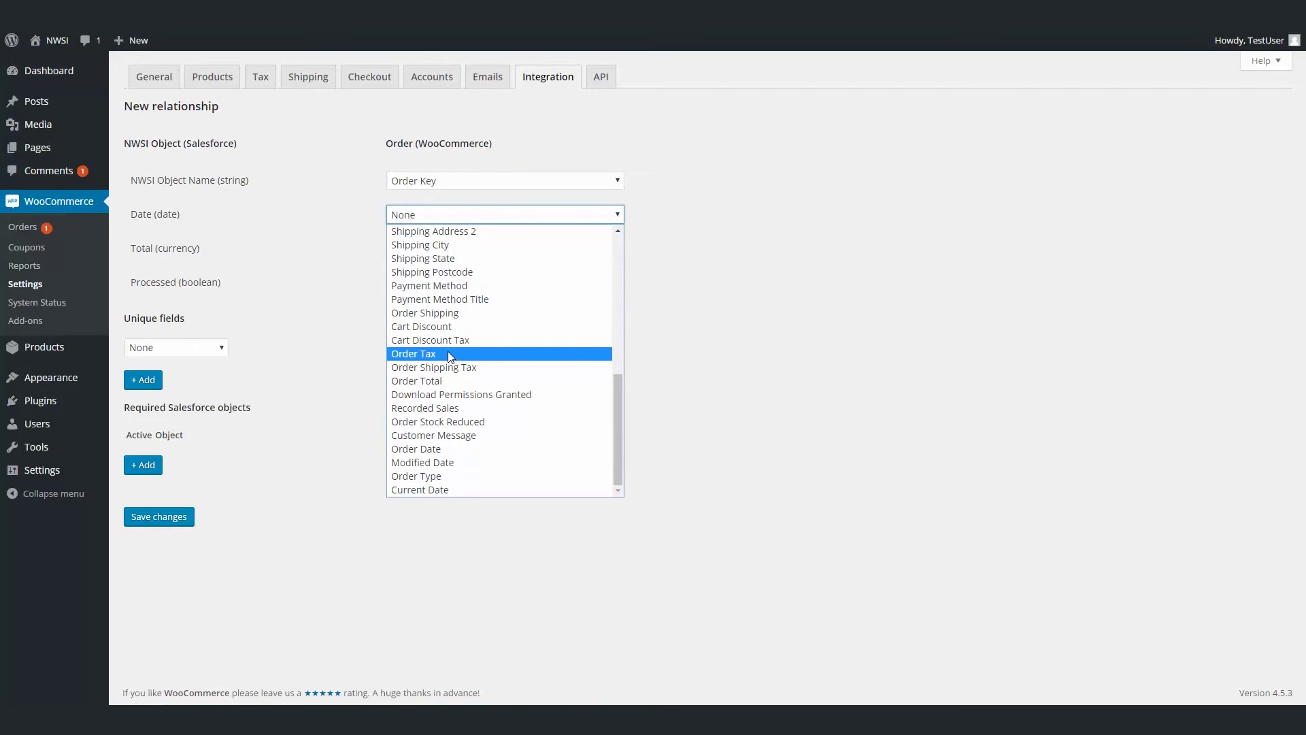
click(427, 448)
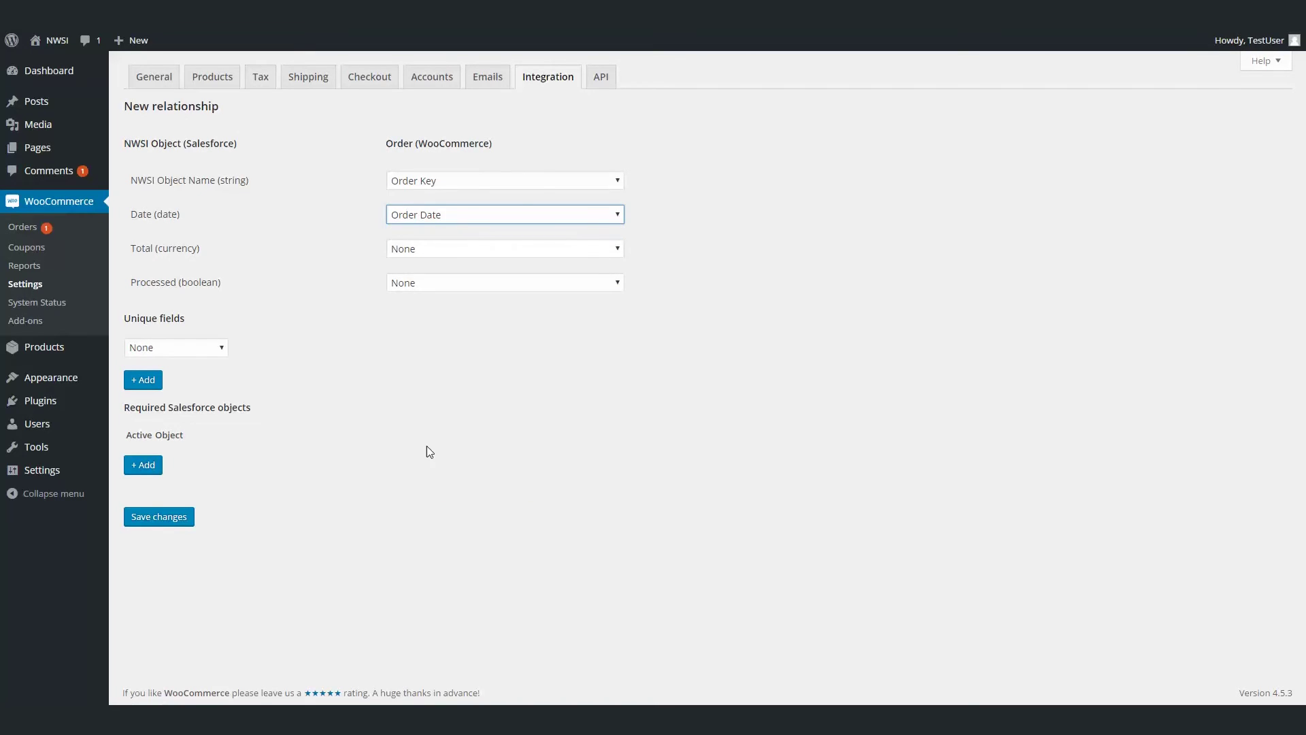
click(412, 253)
scroll(439, 360, down, 6)
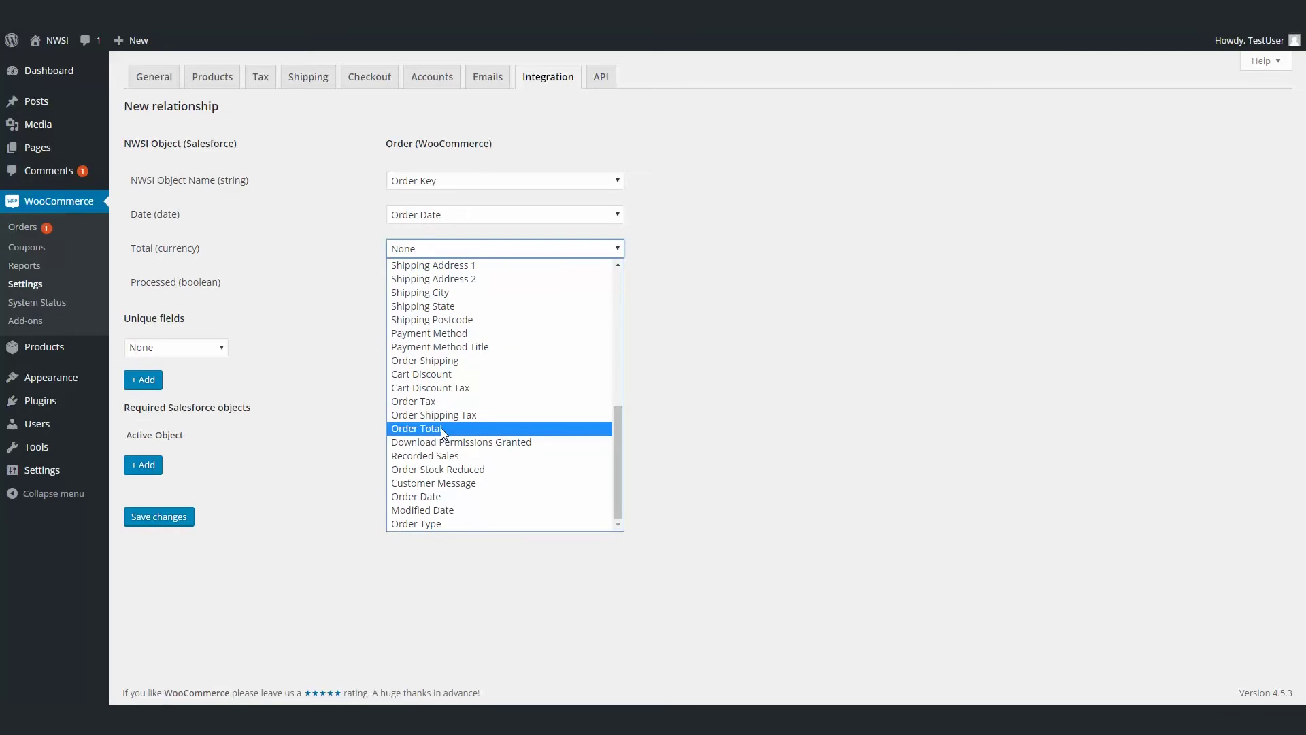
click(441, 427)
click(411, 289)
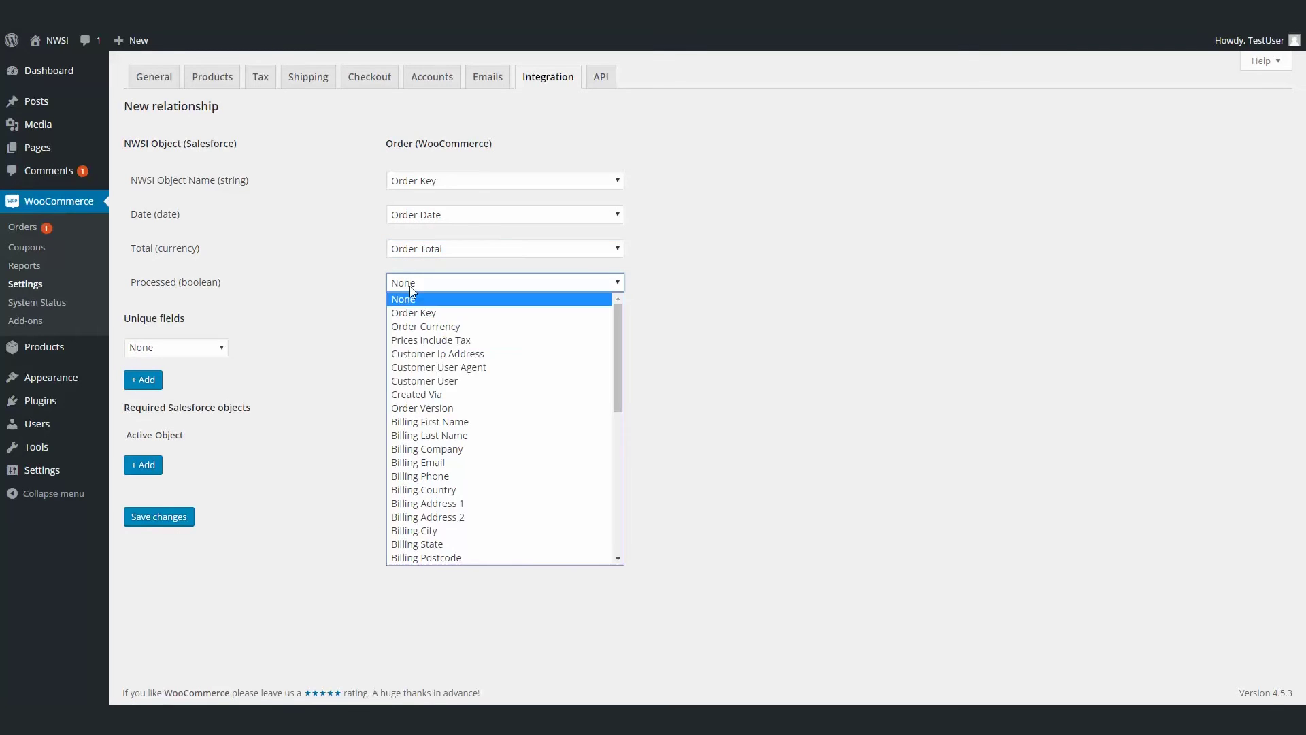
scroll(436, 381, down, 8)
scroll(436, 382, down, 2)
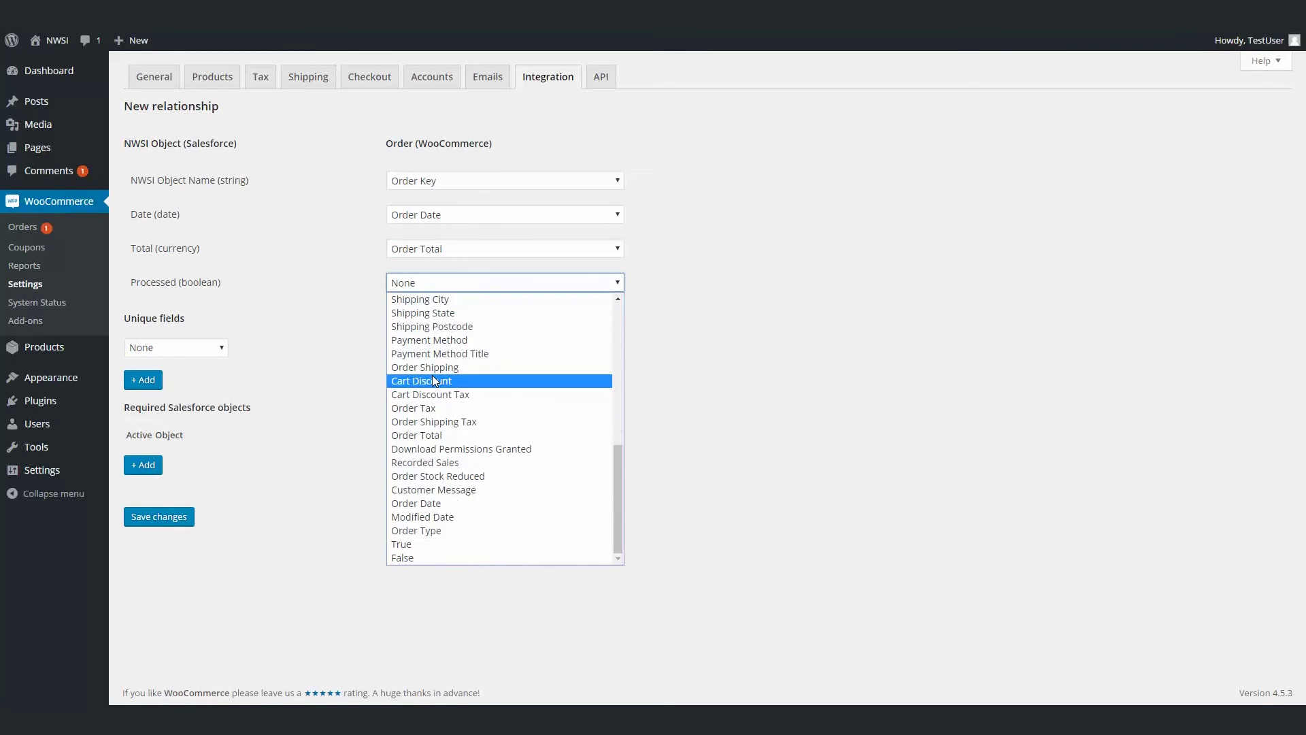
click(426, 540)
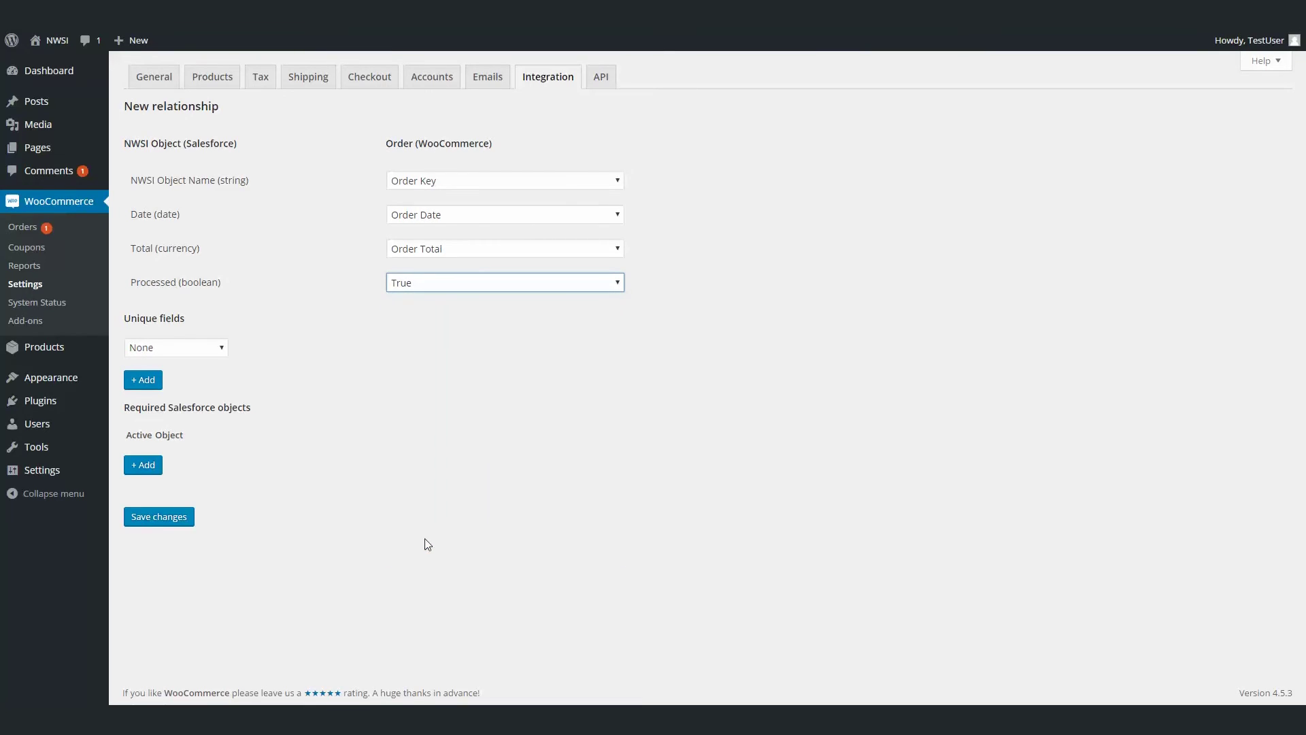
Confirm Processed stays True and restore NWSI Object Name's mapping to Order Key.
click(411, 293)
scroll(503, 422, down, 3)
click(321, 496)
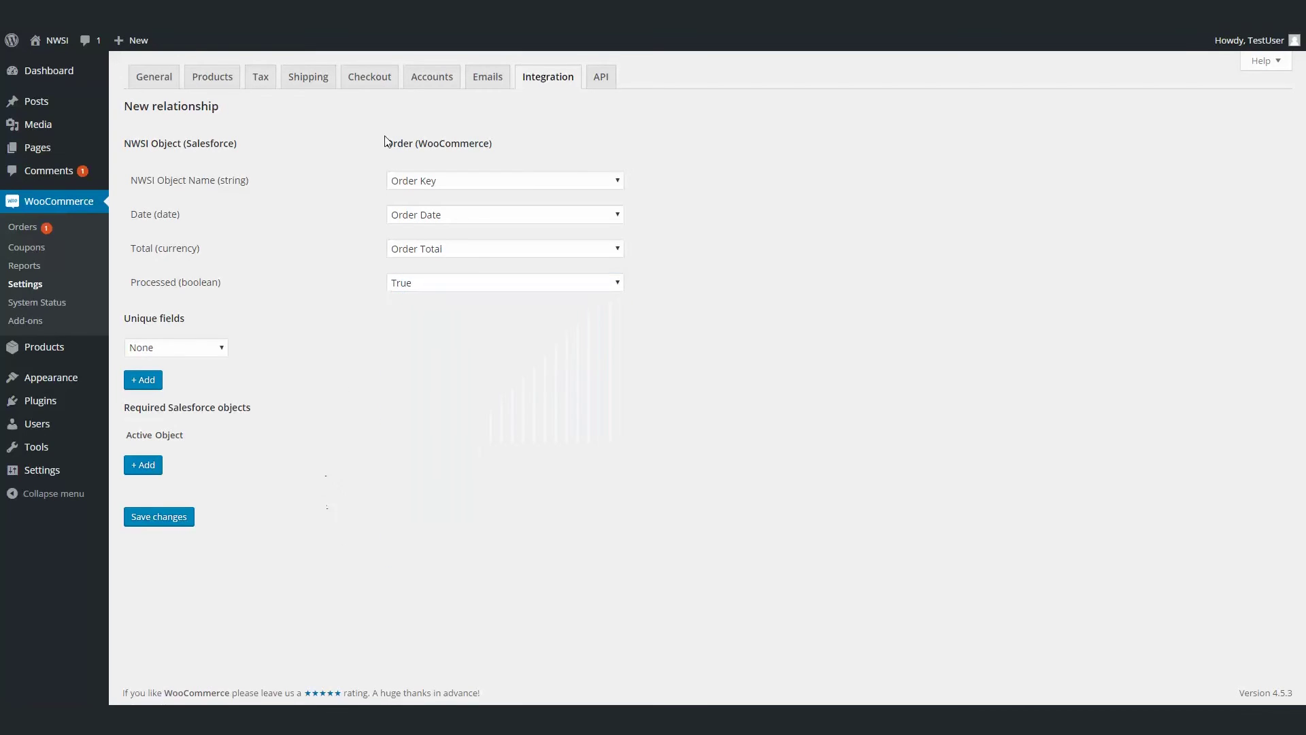
click(421, 183)
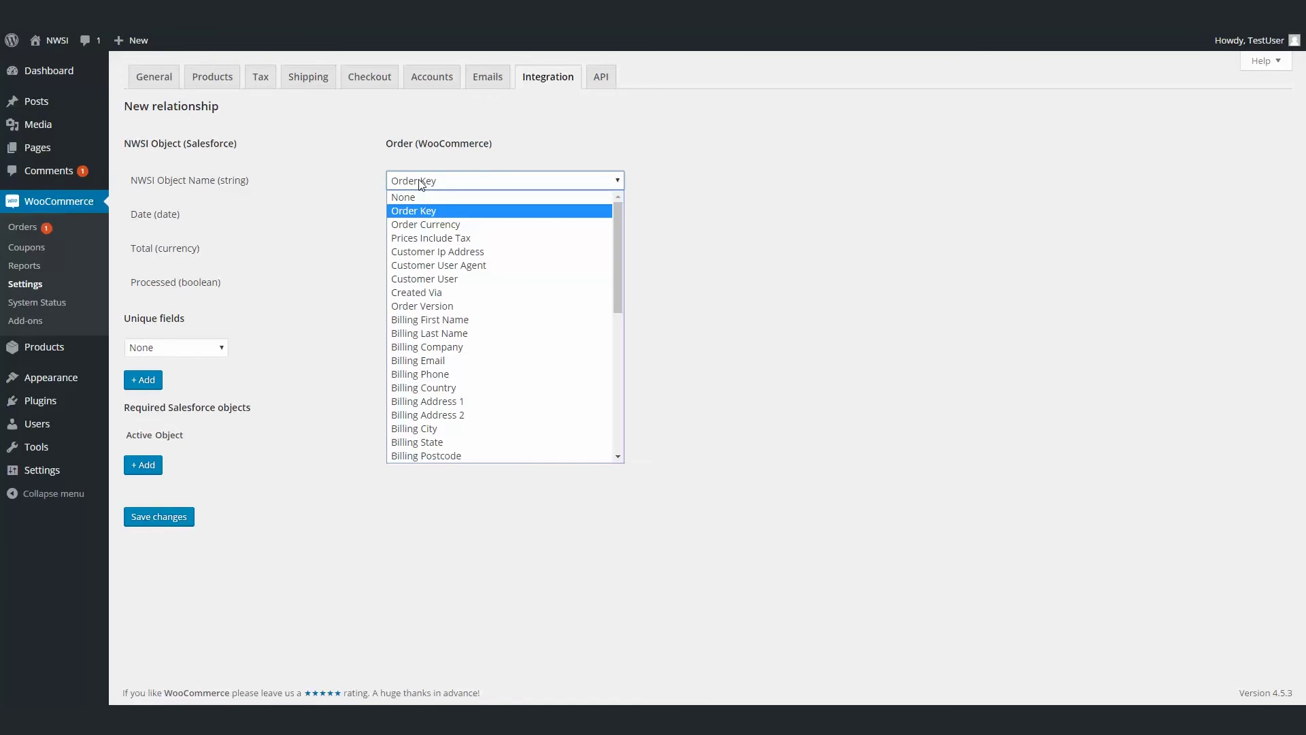
scroll(418, 212, down, 5)
click(414, 452)
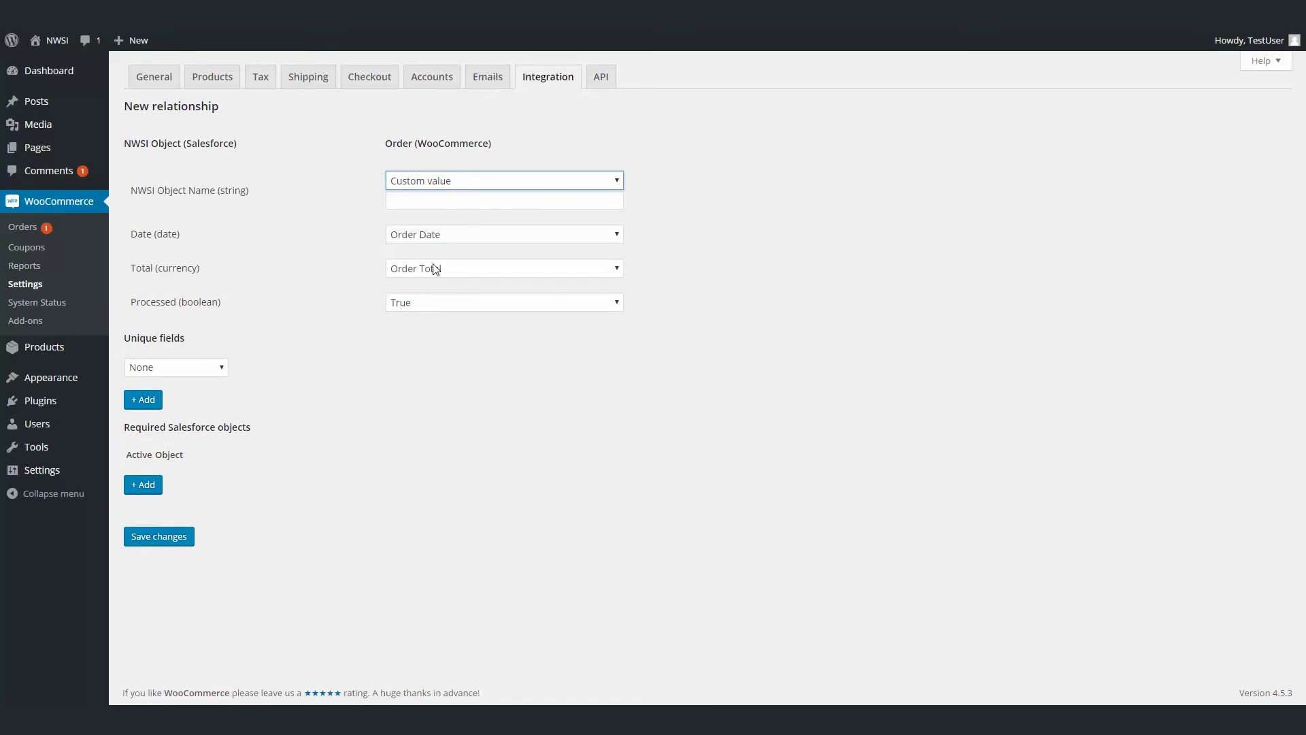
click(423, 182)
scroll(427, 231, up, 10)
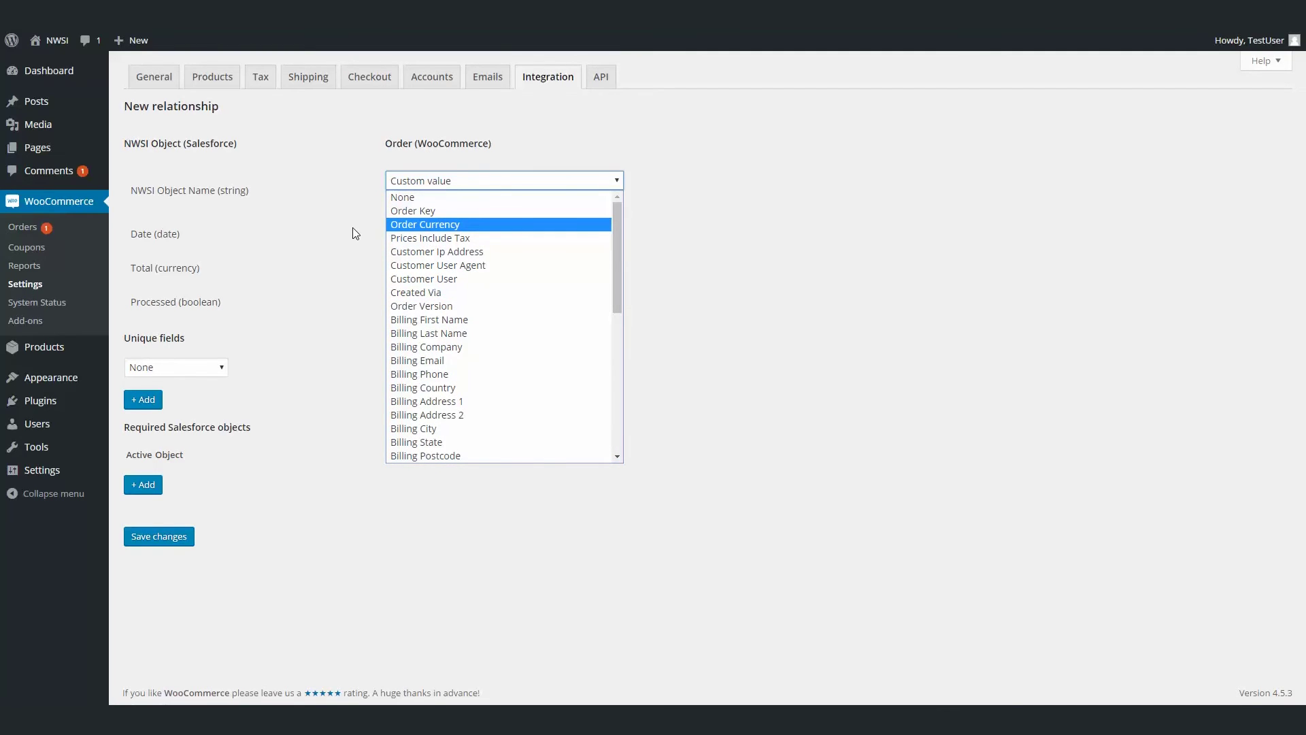
click(413, 210)
click(221, 344)
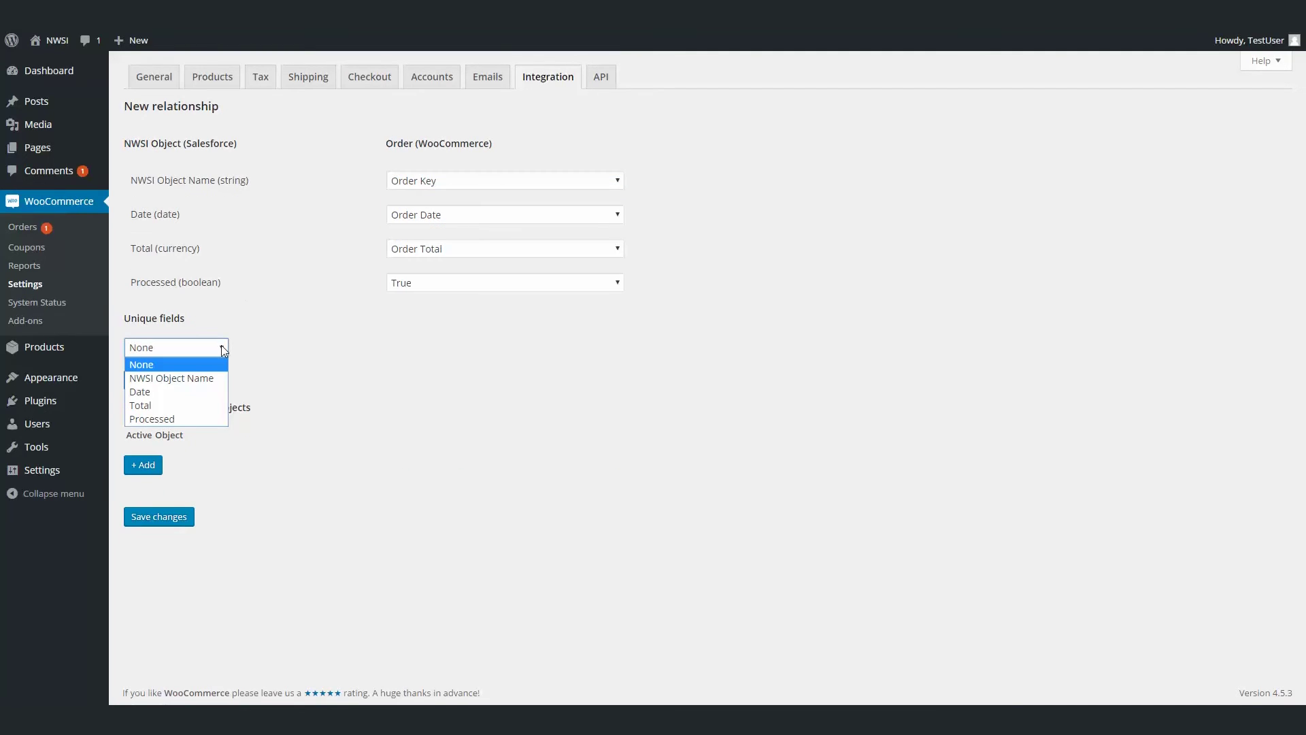
Set NWSI Object Name as the unique field, add Contact as a required object, and save.
click(209, 380)
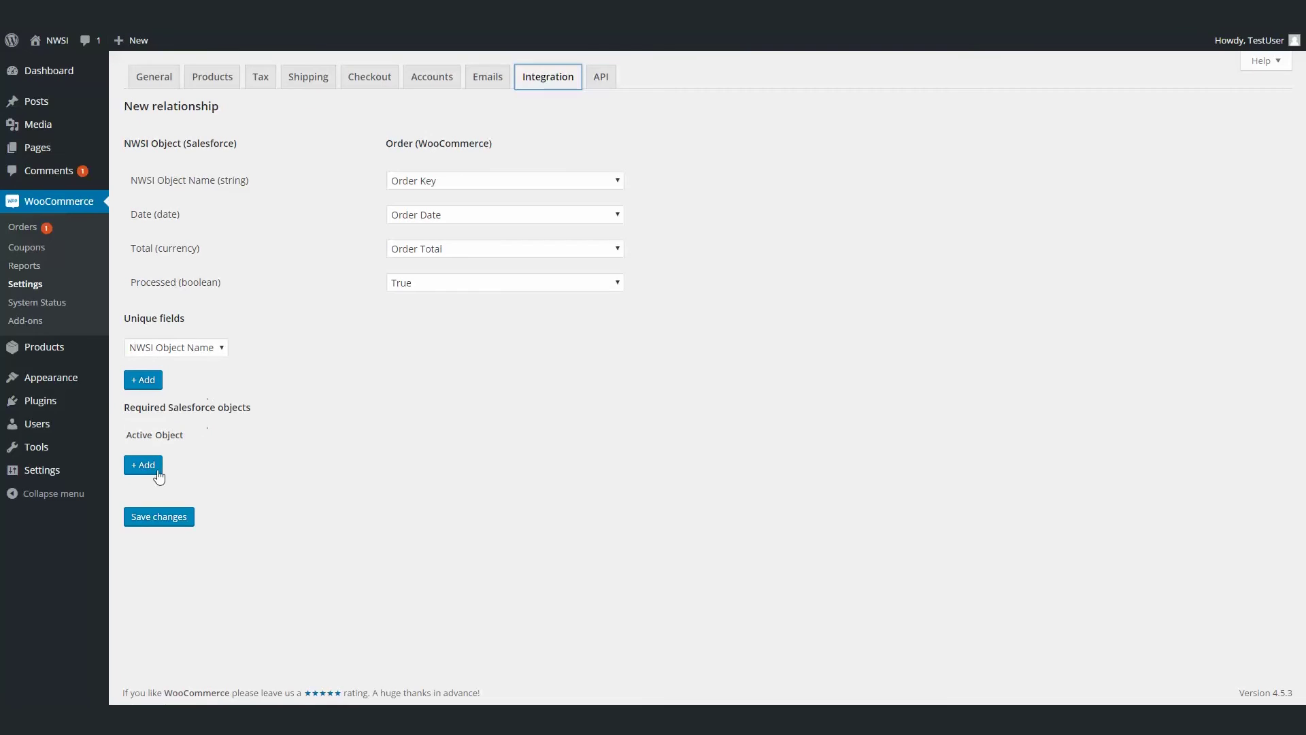
click(158, 473)
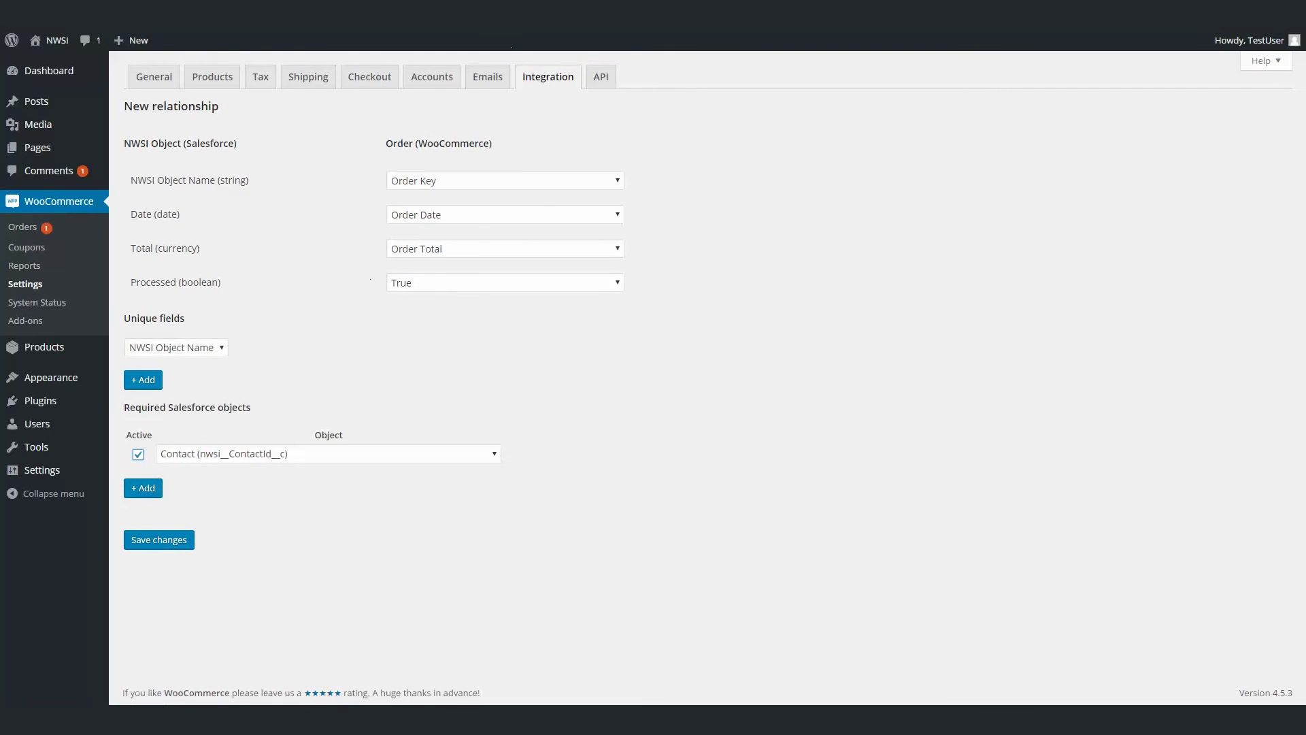
click(166, 542)
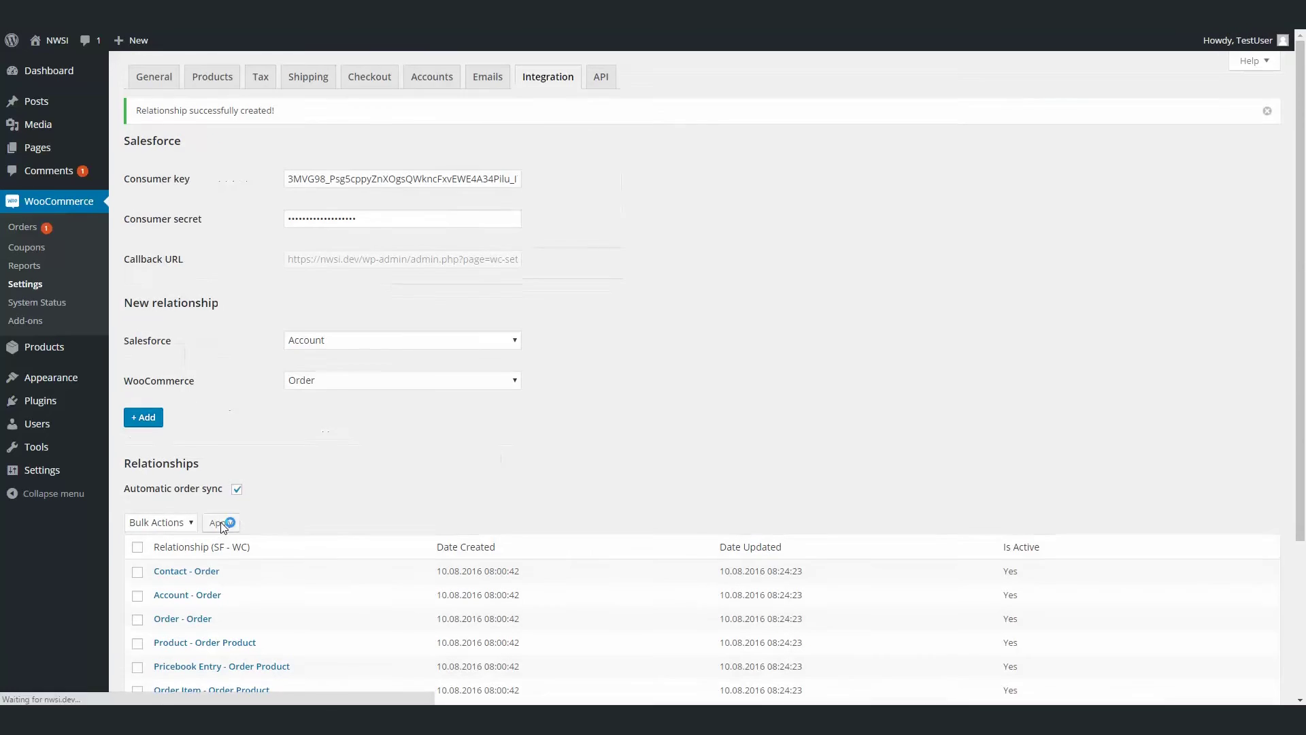
Bulk-activate the NWSI Object - Order relationship, untick Automatic order sync, and save the settings.
scroll(222, 525, down, 3)
click(137, 530)
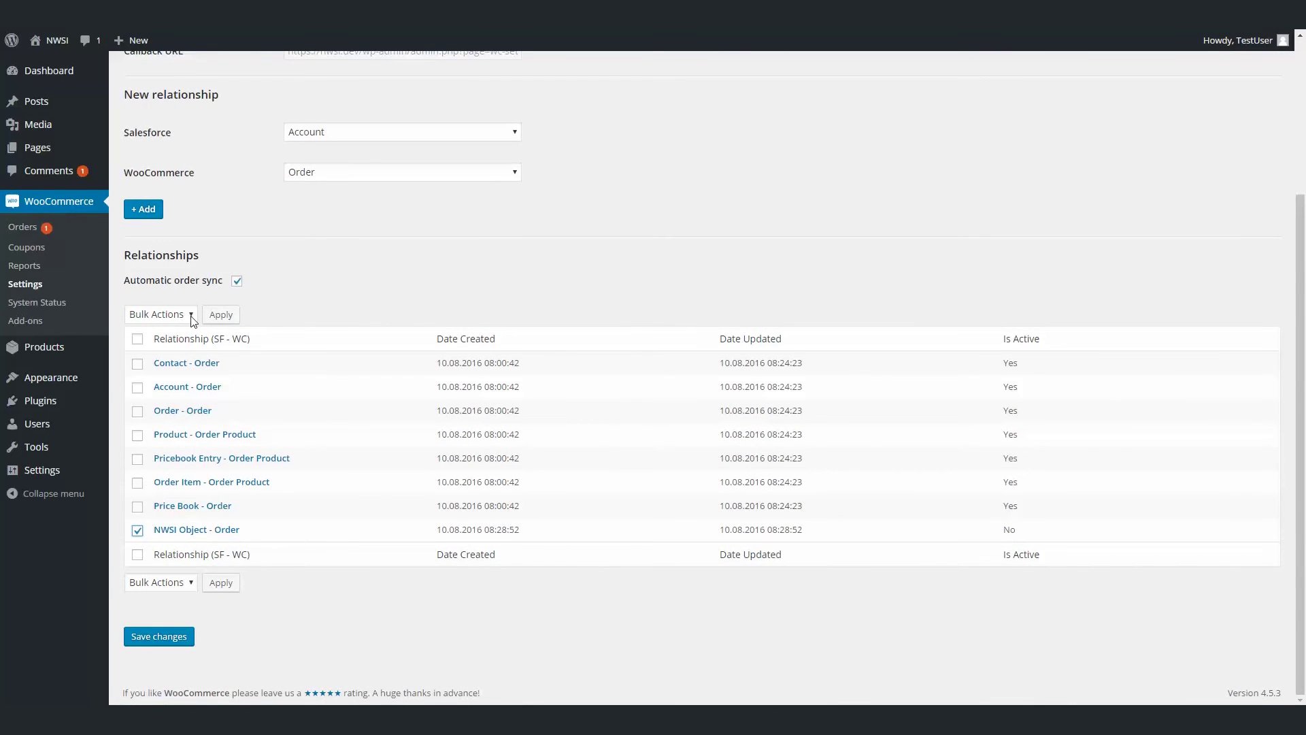
click(182, 314)
click(149, 344)
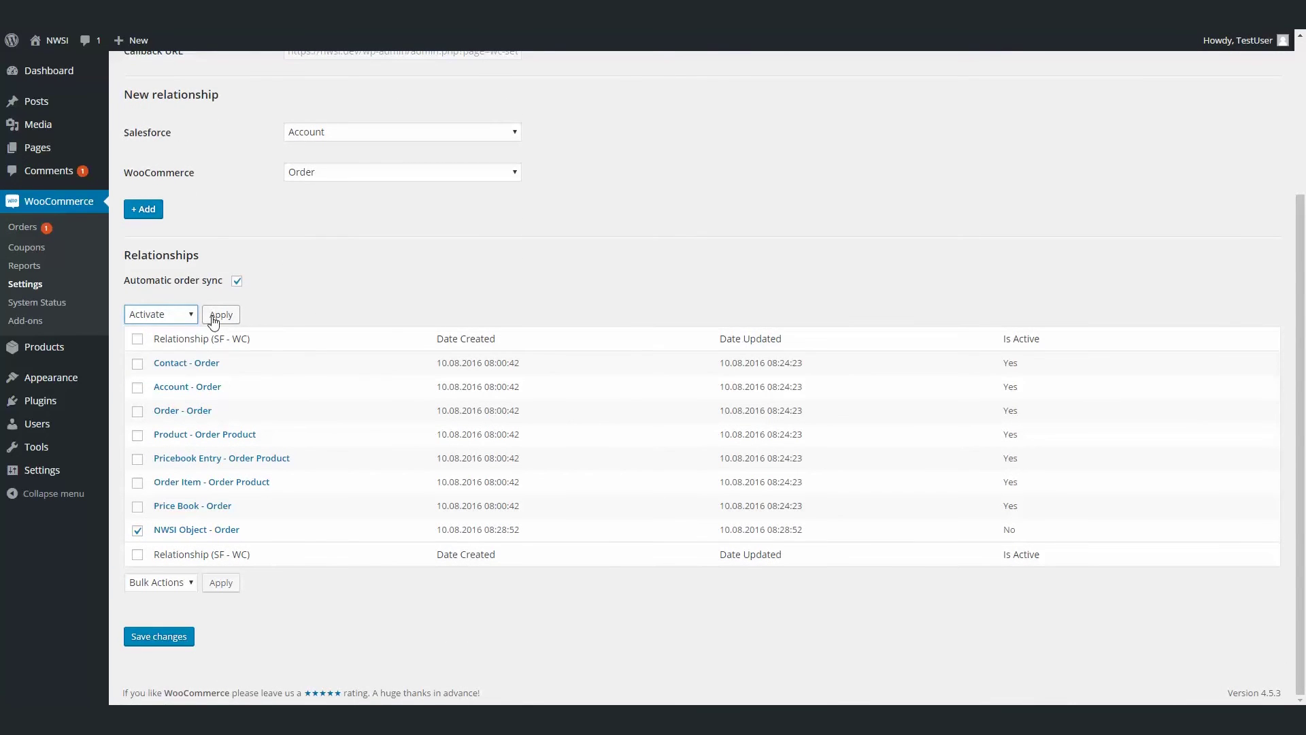
click(215, 316)
click(237, 322)
click(180, 675)
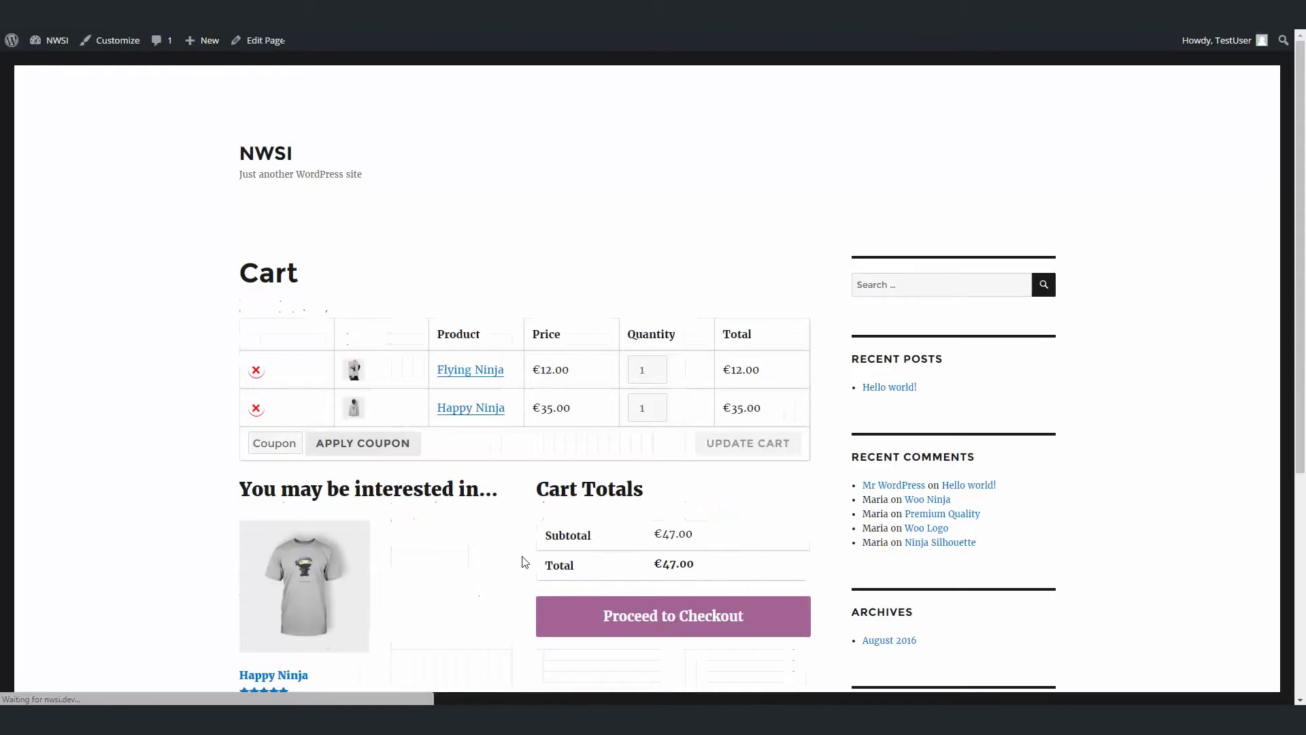
Place the €47.00 cash-on-delivery checkout order for Flying Ninja and Happy Ninja.
scroll(598, 442, down, 4)
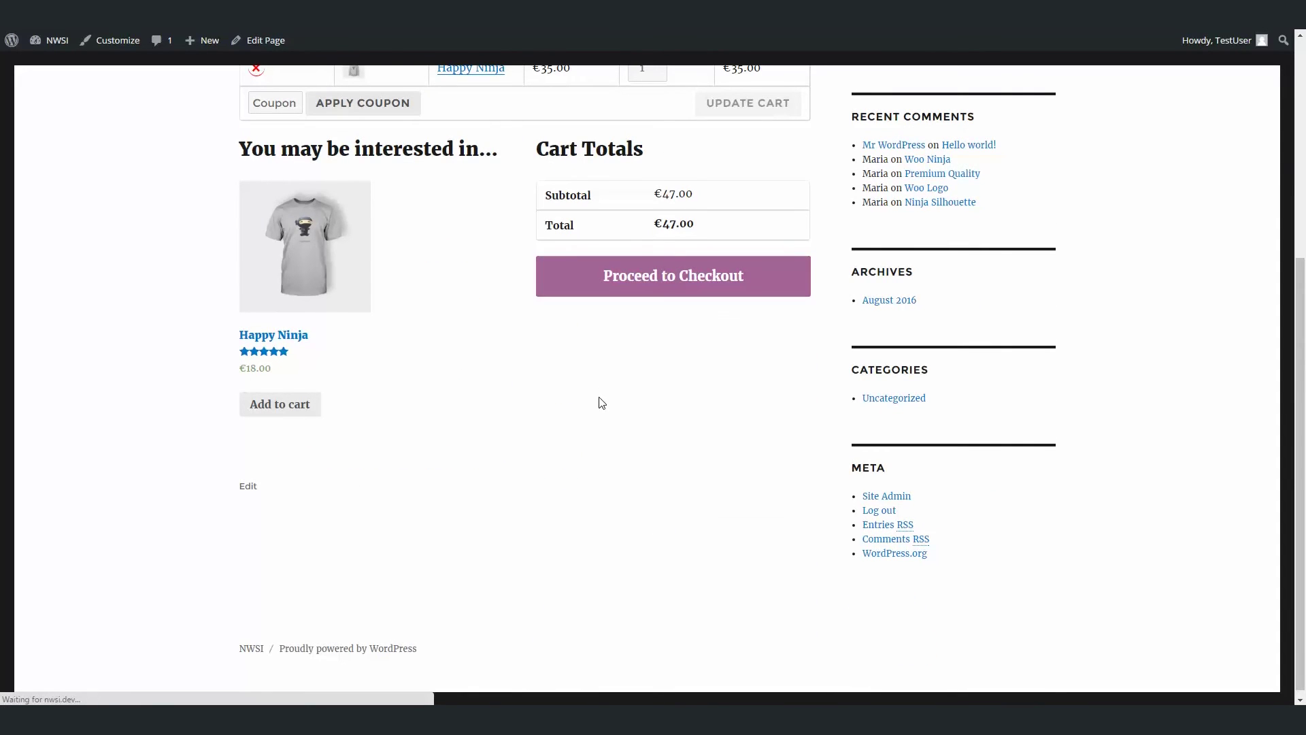
scroll(606, 472, down, 10)
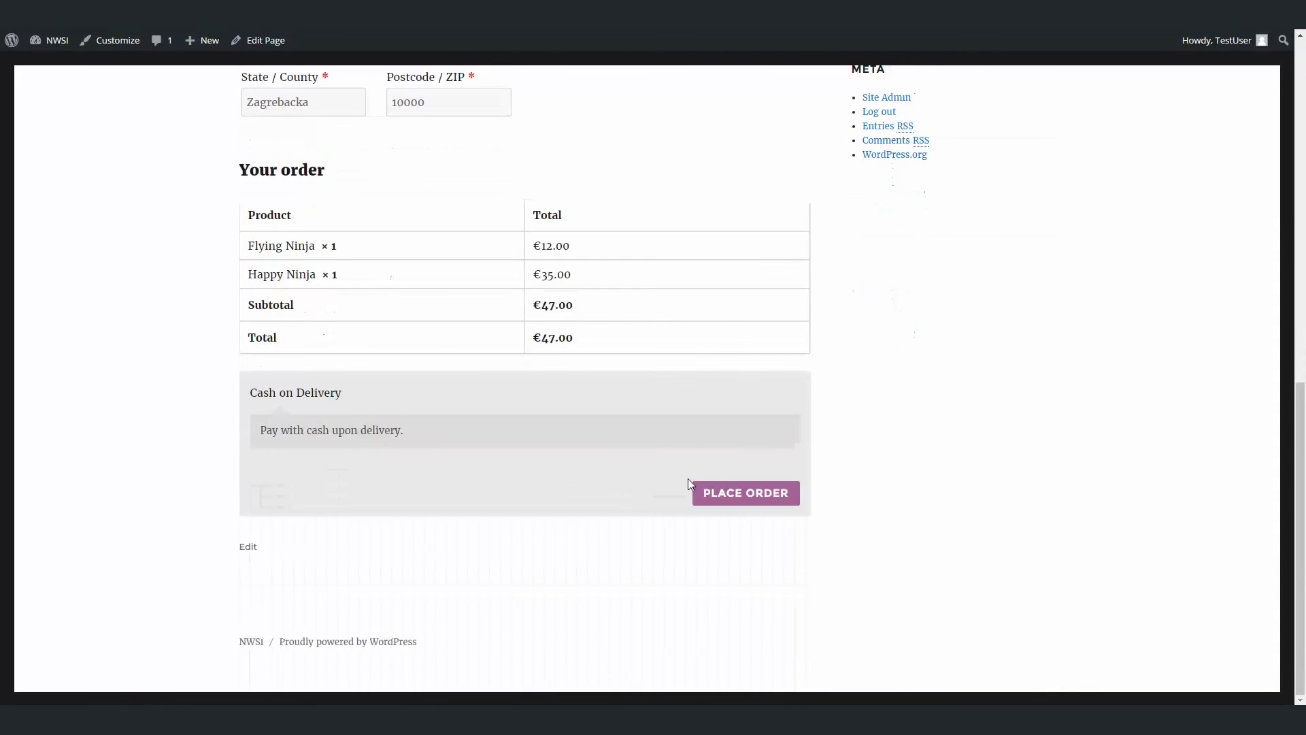
click(735, 492)
scroll(473, 522, down, 1)
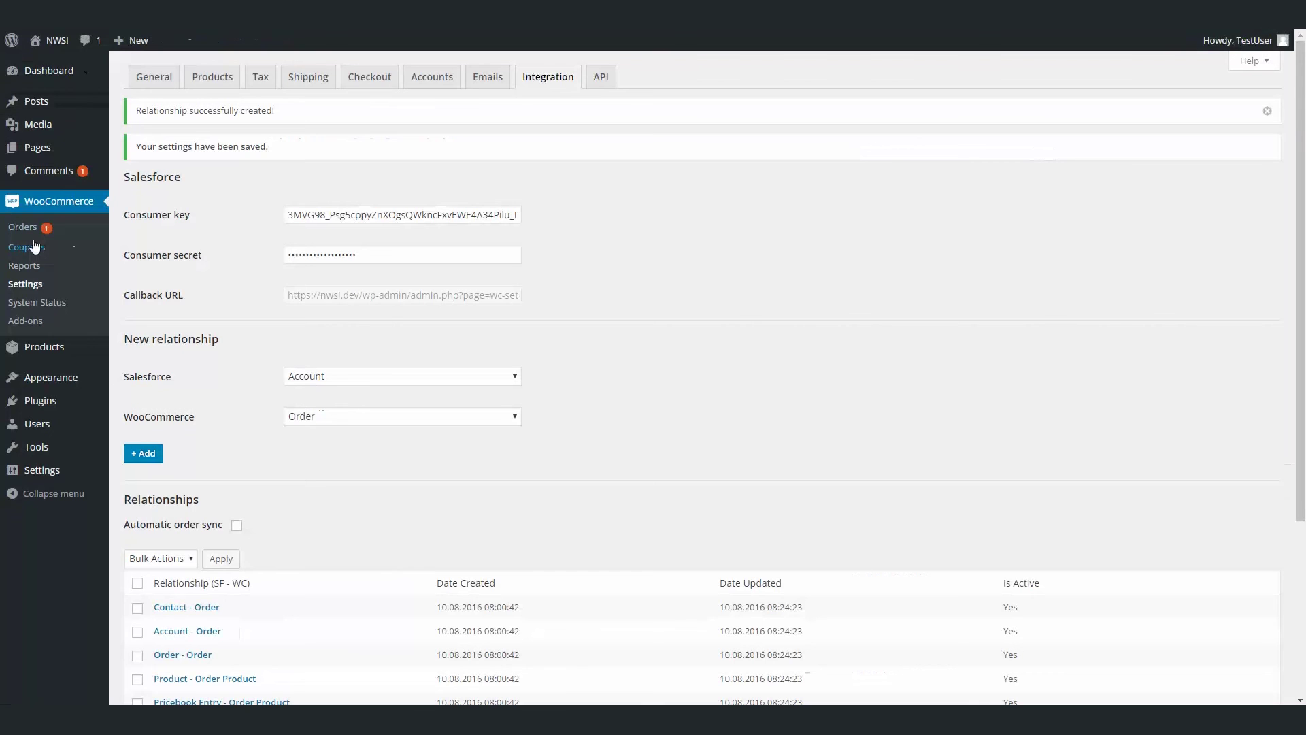
click(23, 227)
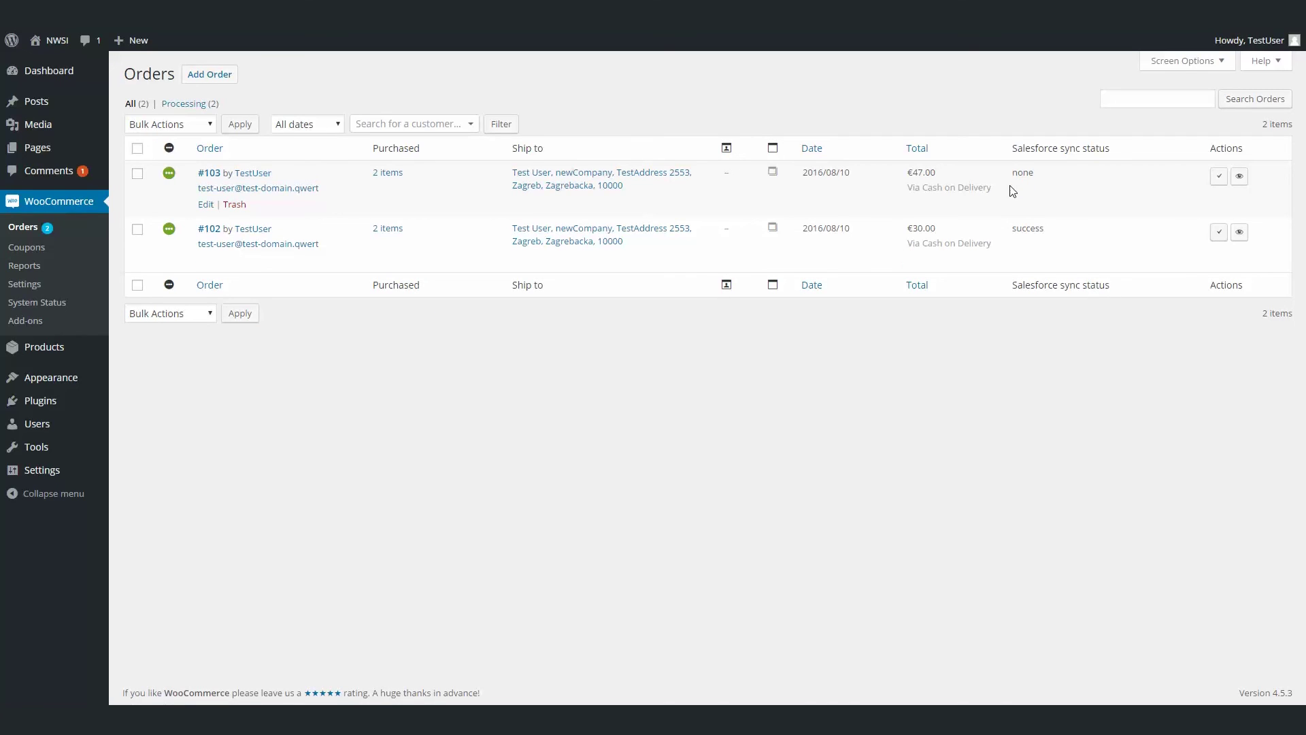
Save and sync order #103 to Salesforce, then open its new NWSI Object record there.
click(208, 174)
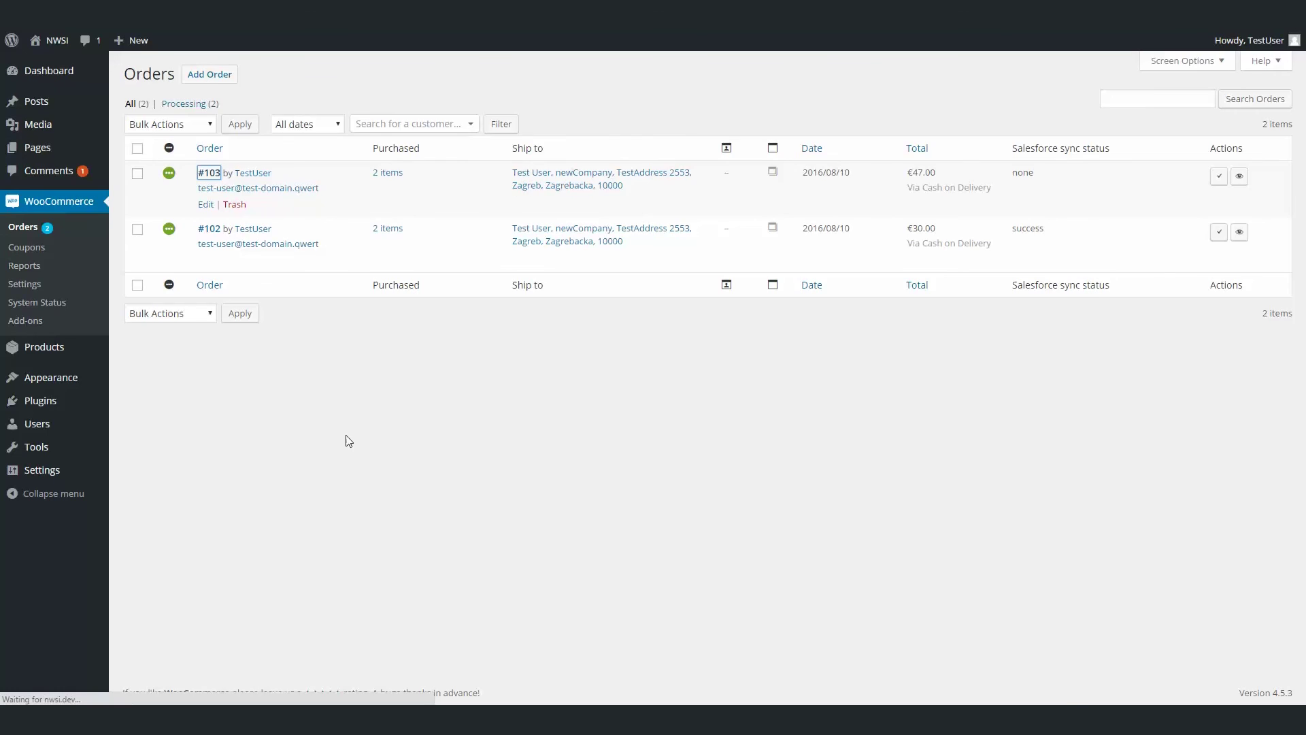
scroll(560, 402, down, 2)
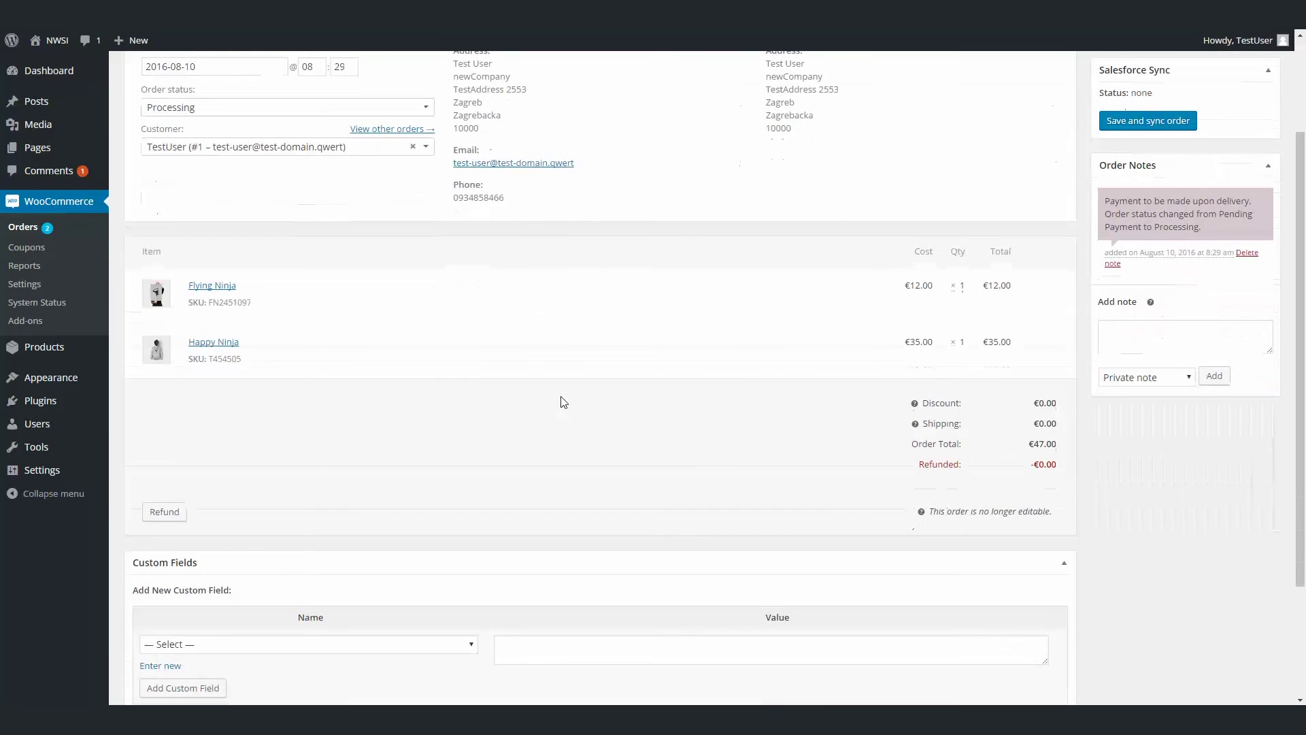
scroll(561, 402, up, 1)
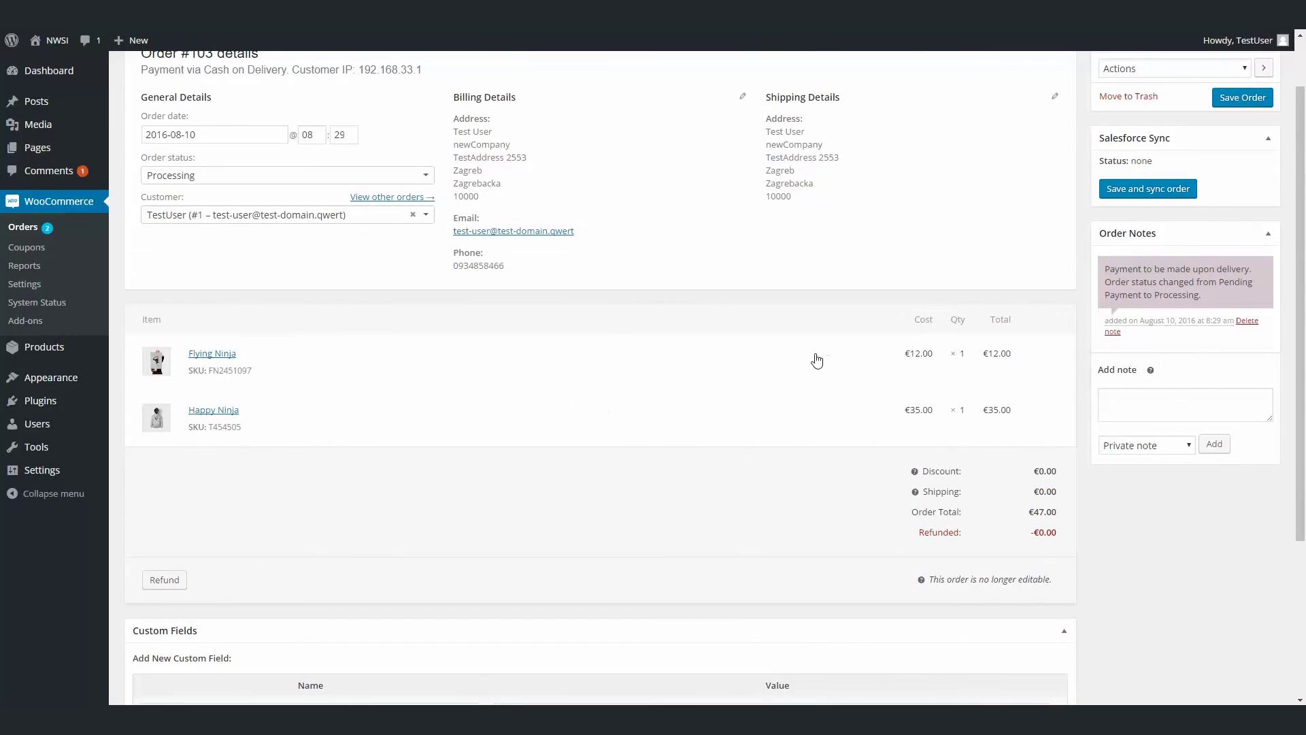
scroll(817, 361, up, 1)
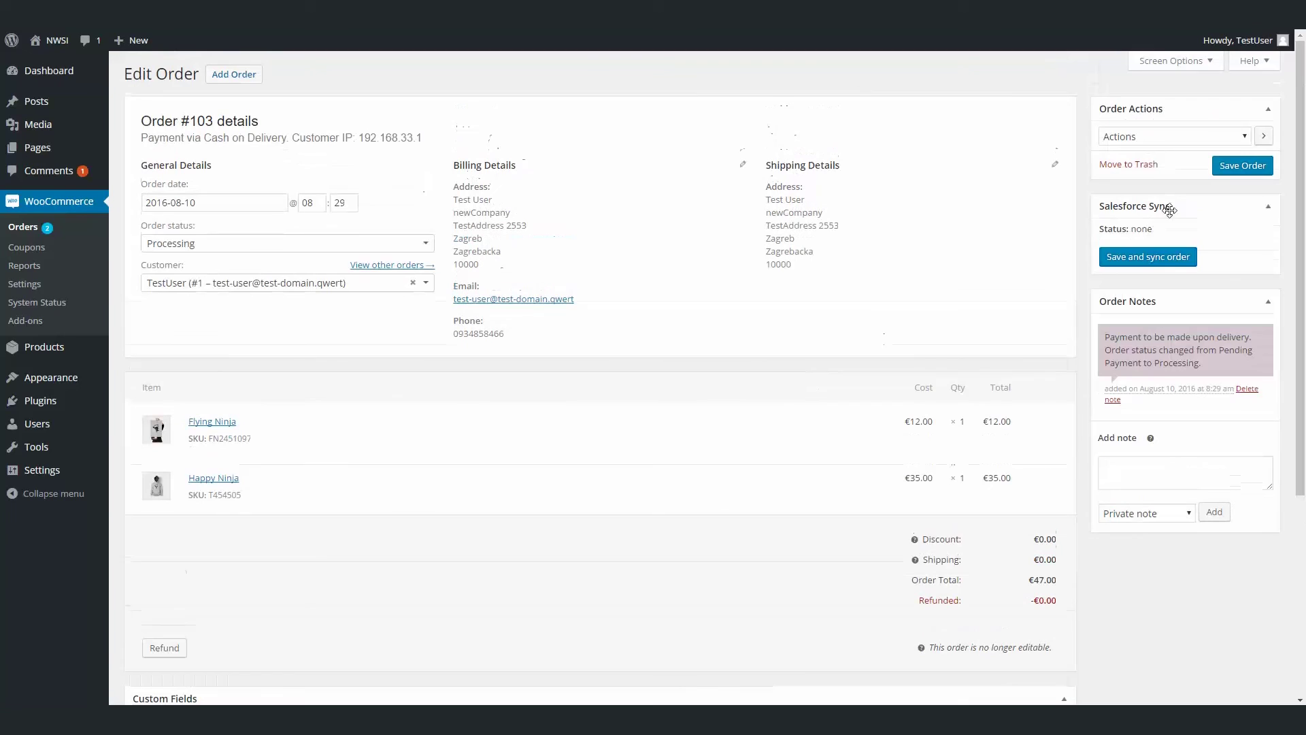
click(1168, 263)
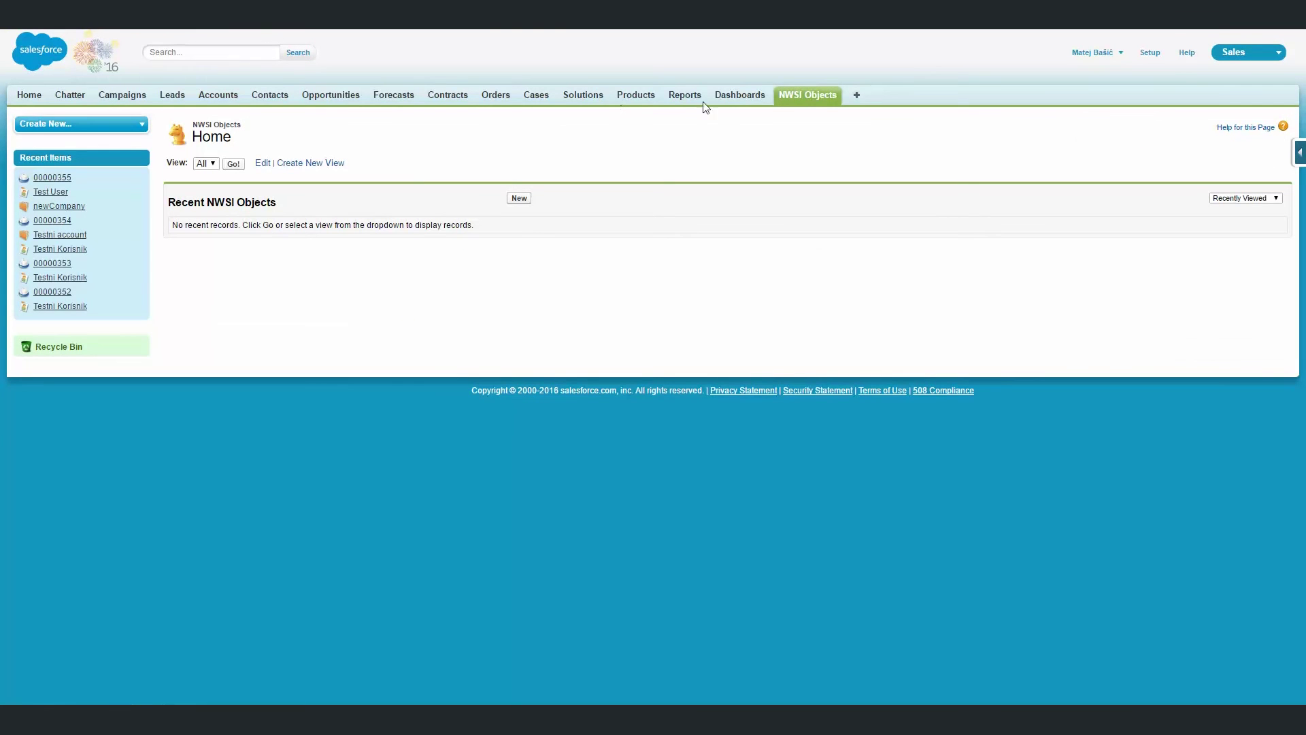
click(795, 96)
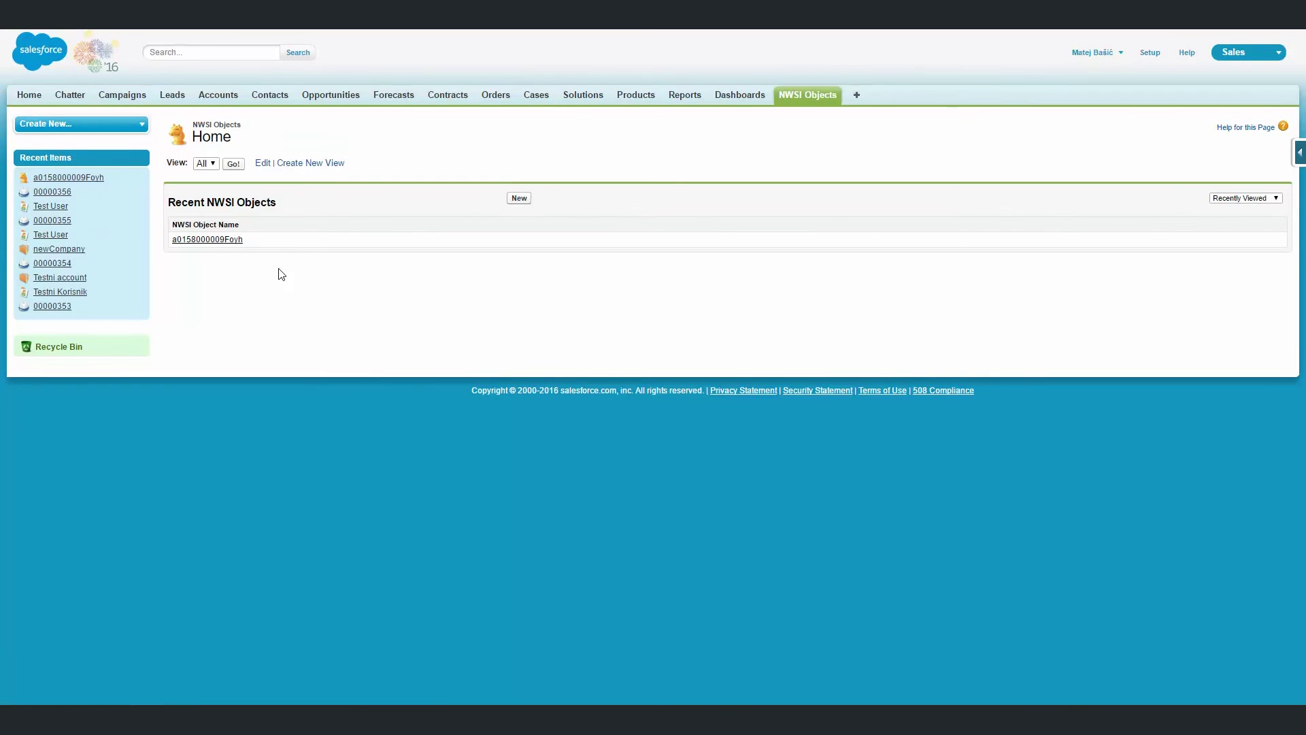
click(228, 240)
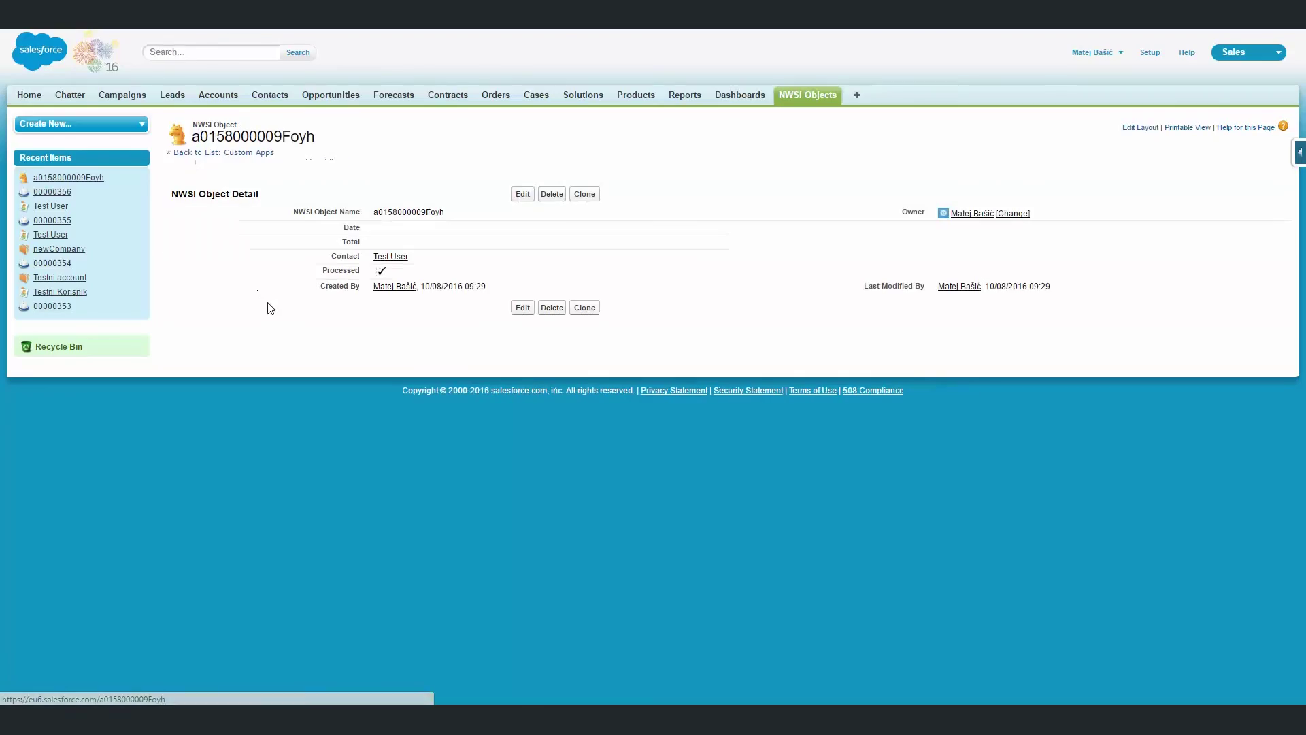